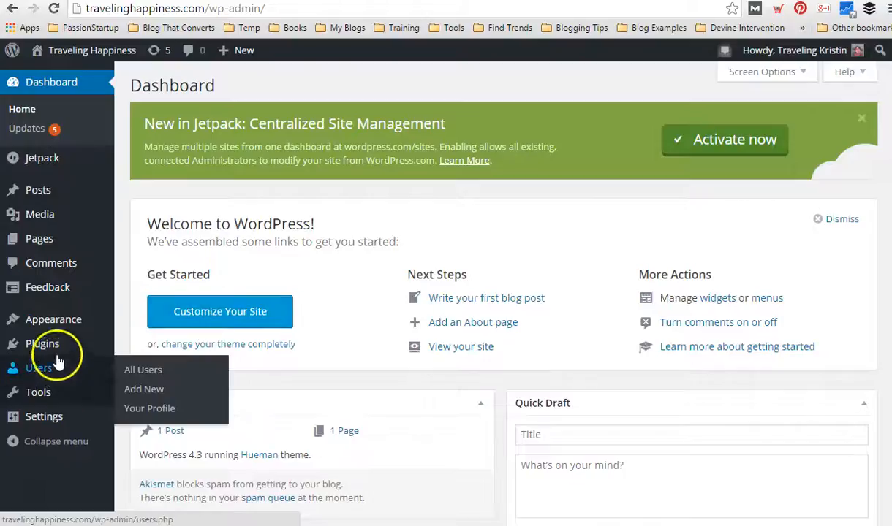
- Search the WordPress plugin directory for "Optin Cat"
mouse_move(44, 347)
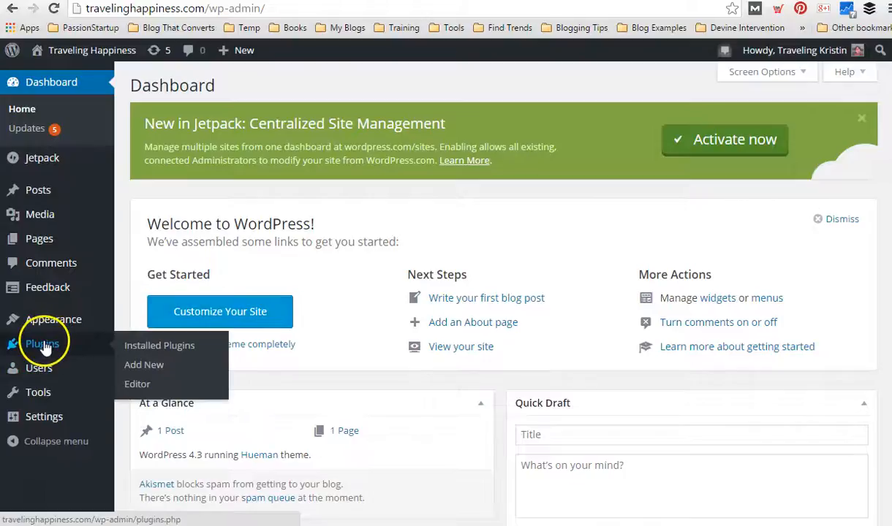
left_click(143, 366)
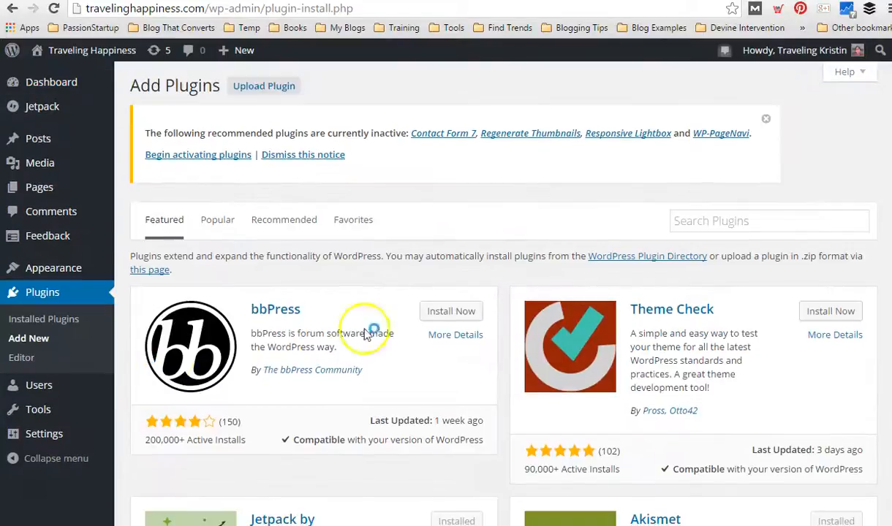
left_click(720, 220)
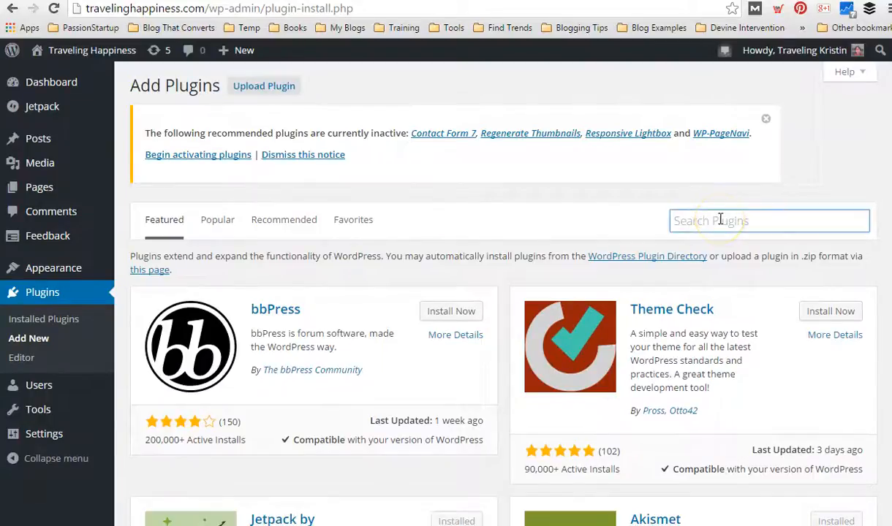
type("OPti")
key("BackSpace")
key("BackSpace")
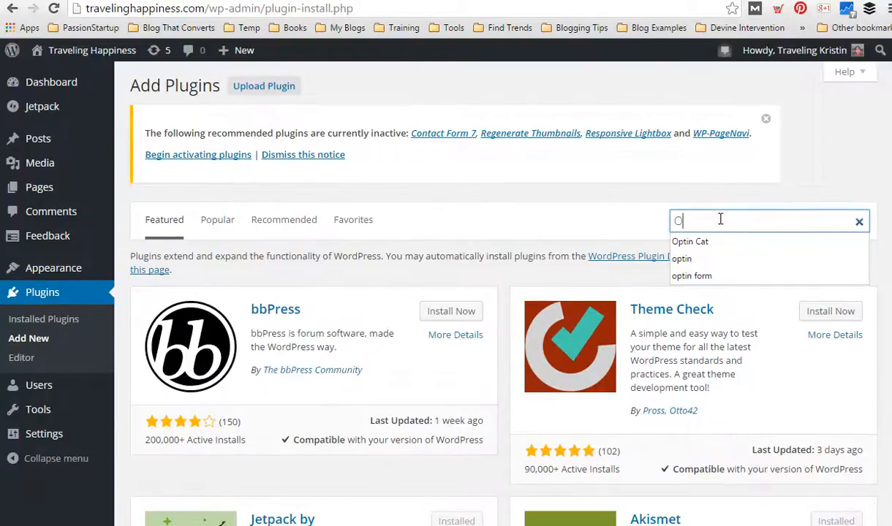
left_click(689, 241)
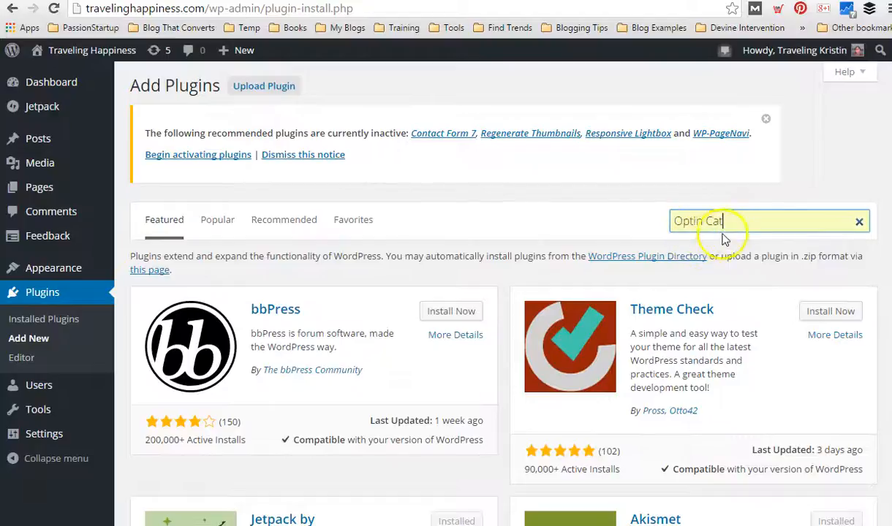
key("Return")
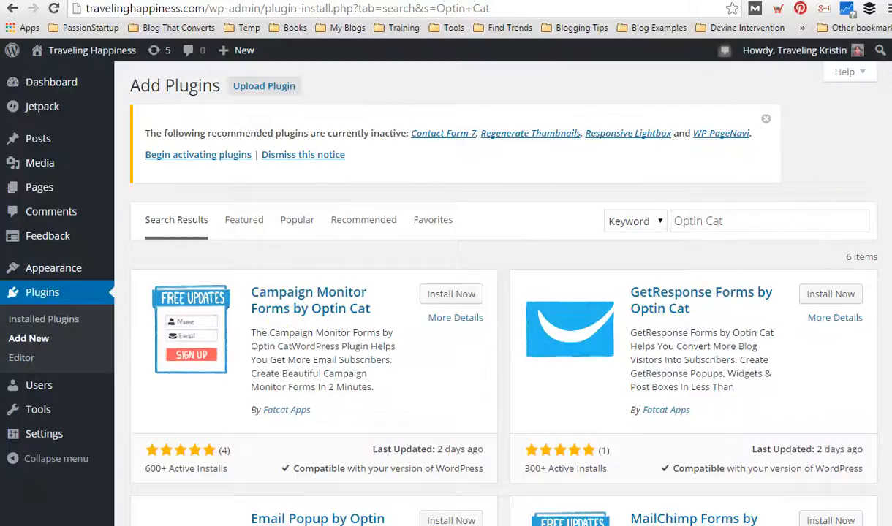
- Install and activate the GetResponse Forms by Optin Cat plugin from the search results
scroll(480, 293, "down", 2)
scroll(480, 292, "down", 1)
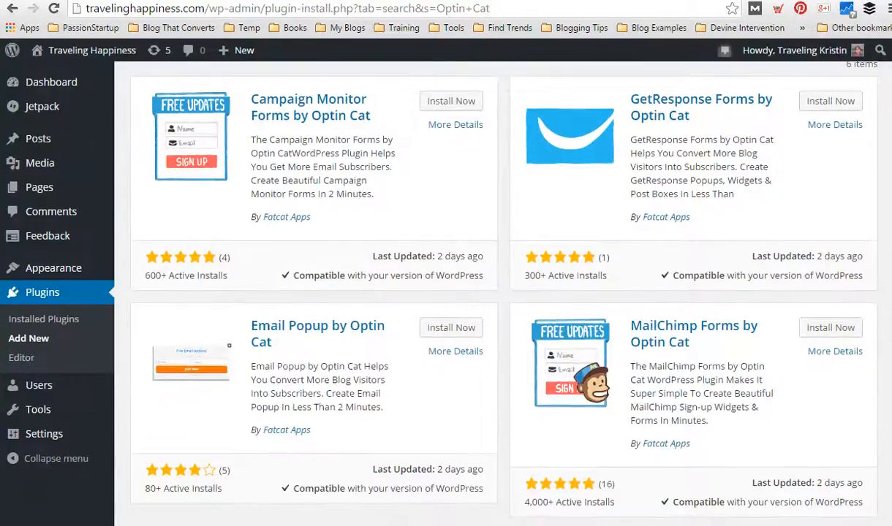
scroll(680, 298, "up", 3)
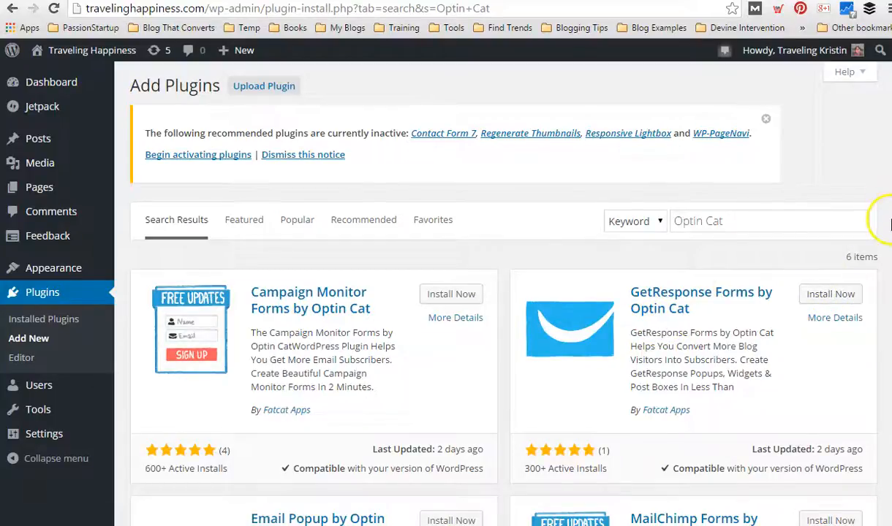
scroll(833, 256, "down", 3)
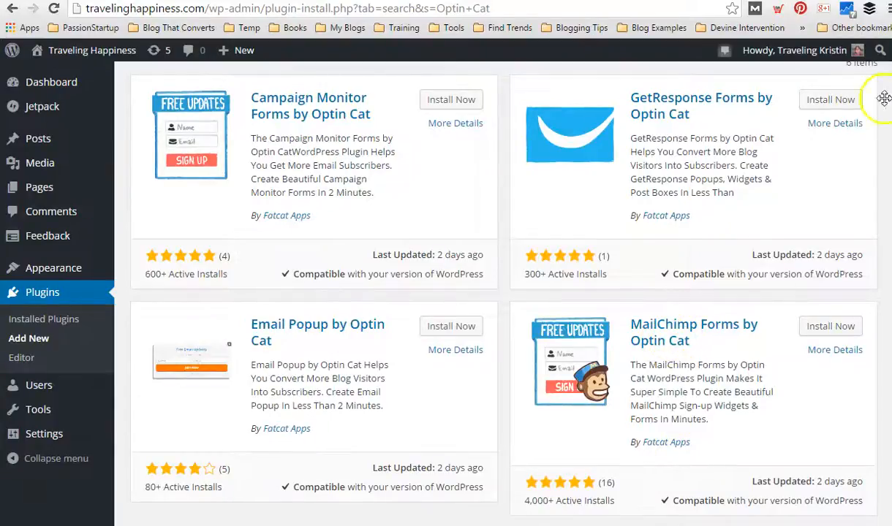
scroll(807, 120, "up", 3)
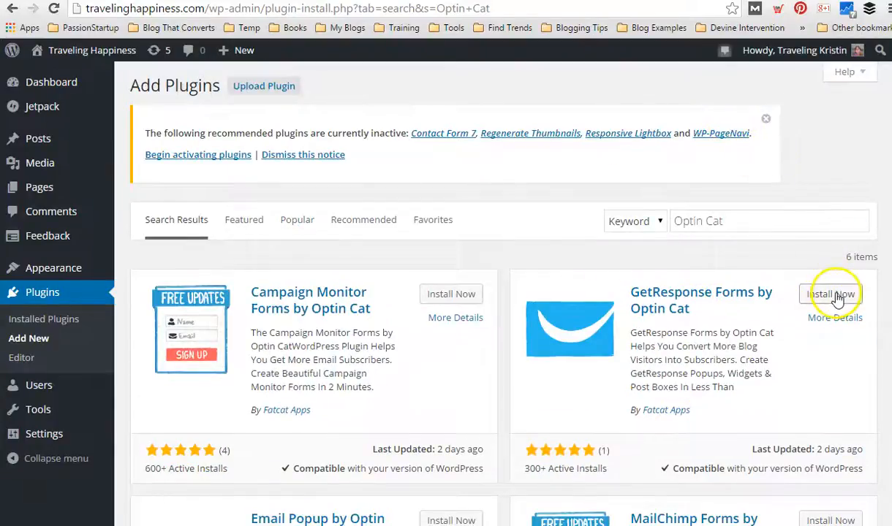
left_click(837, 297)
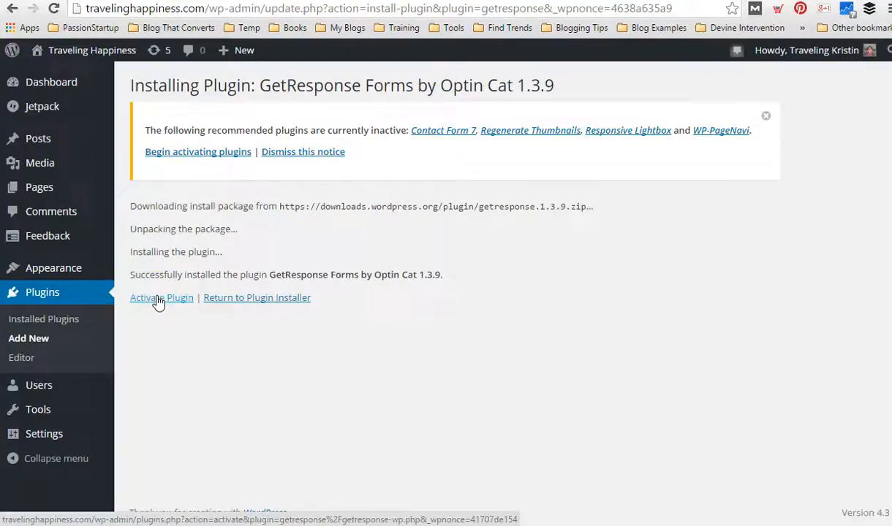
left_click(134, 300)
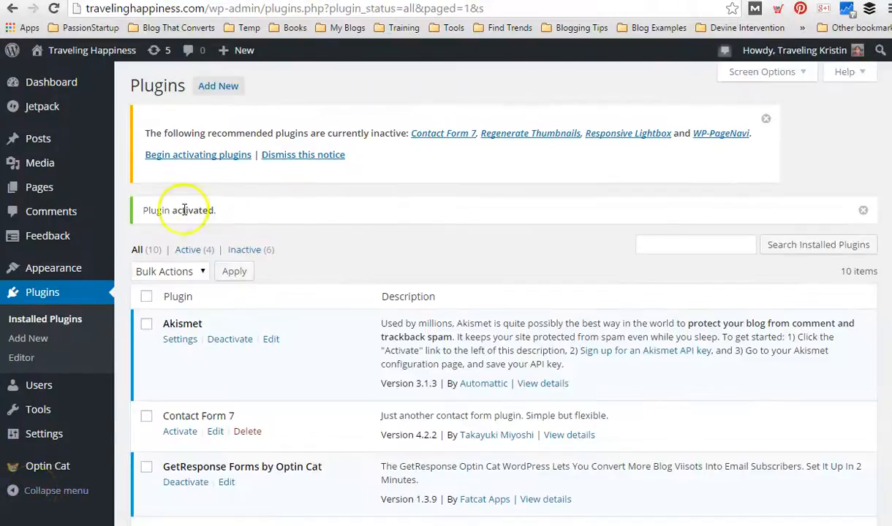
- Open the list of all Optin Cat forms and dismiss the recommended plugins notice
mouse_move(57, 465)
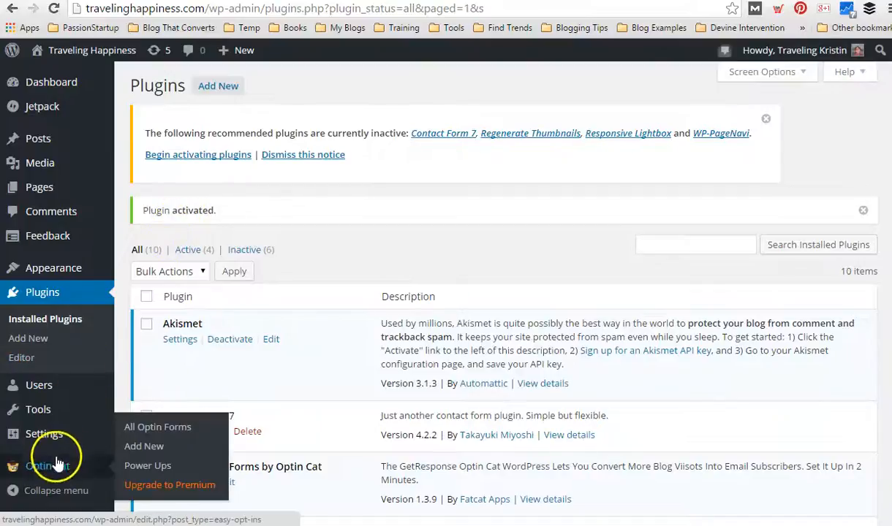
left_click(162, 436)
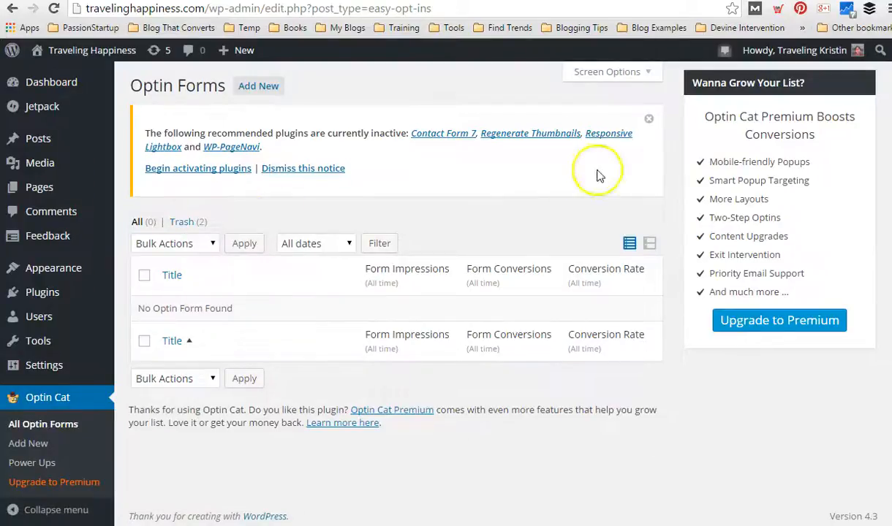
left_click(649, 121)
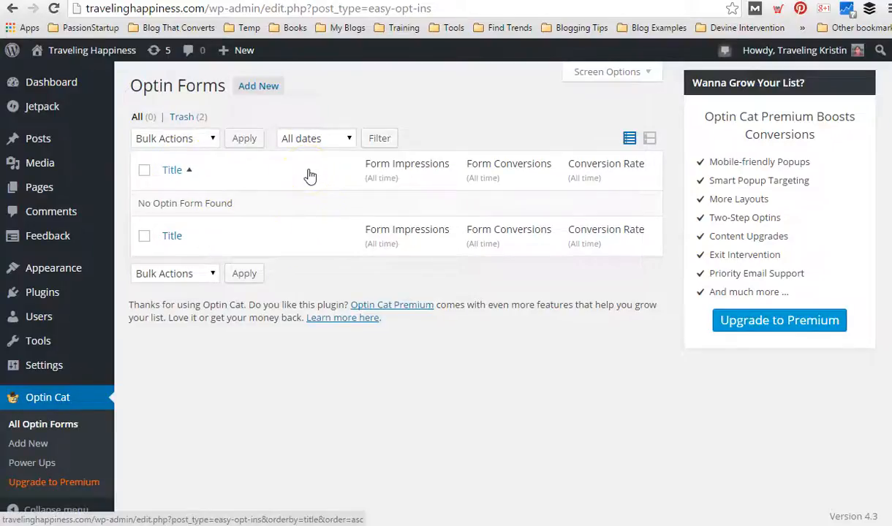
- View the sidebar of the #52WOH Week 1 blog post on the live site, and return to the optin forms list
key("alt+Tab")
key("alt+Tab")
key("ctrl+l")
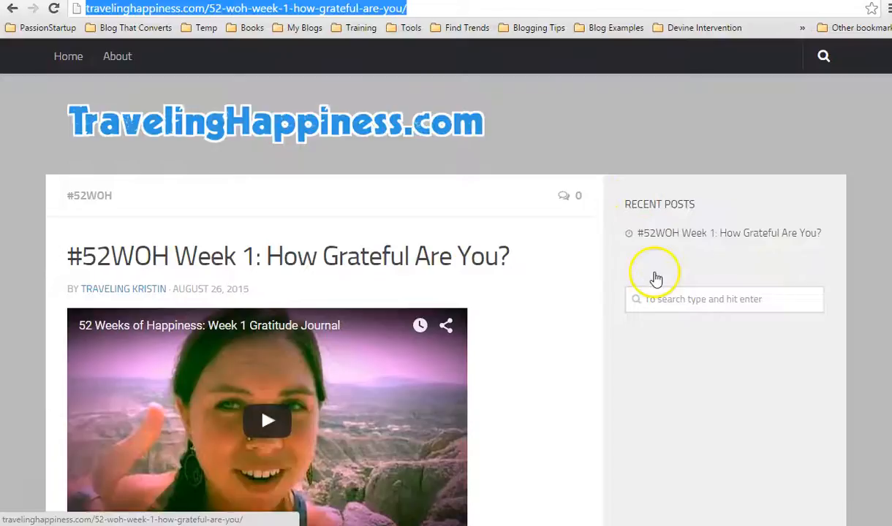
key("alt+Tab")
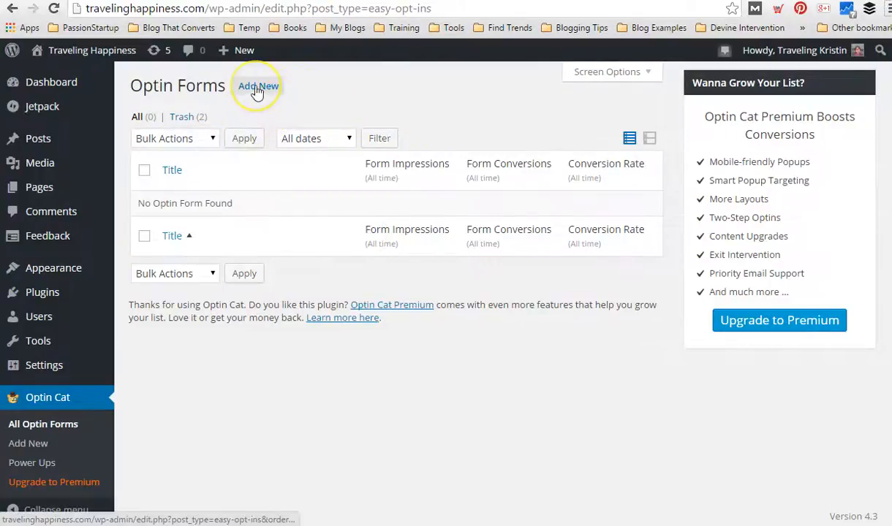
- Start a new optin form using the Layout 2 sidebar widget
left_click(257, 91)
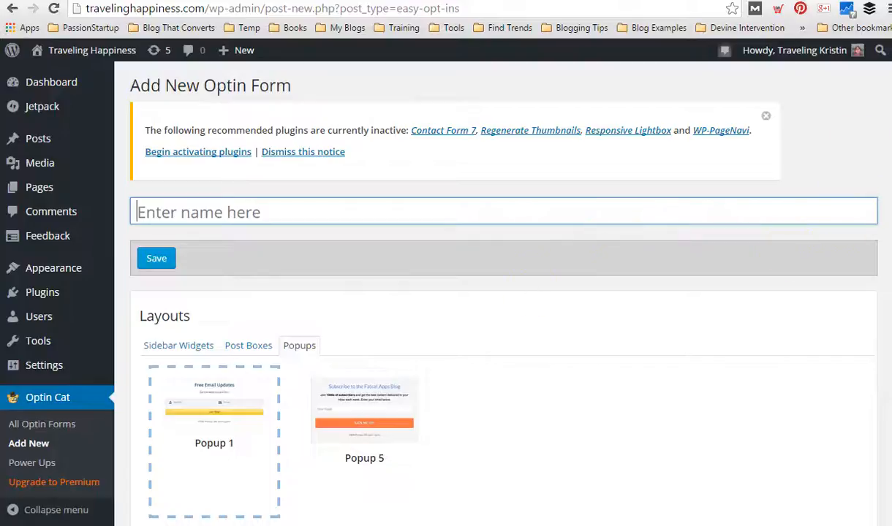
scroll(503, 329, "down", 2)
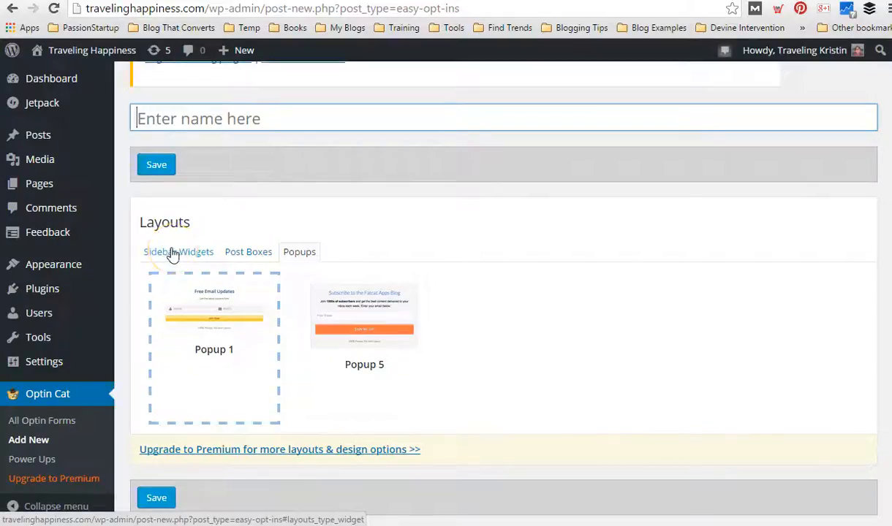
left_click(172, 253)
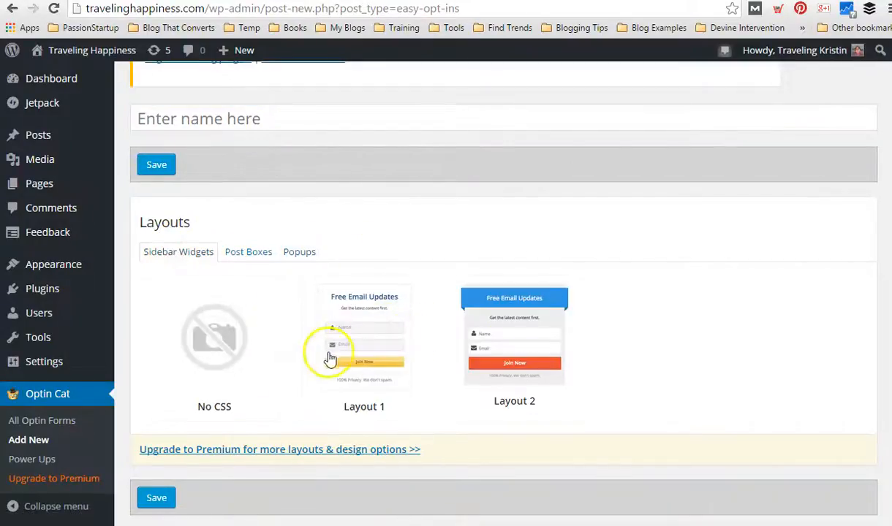
left_click(499, 339)
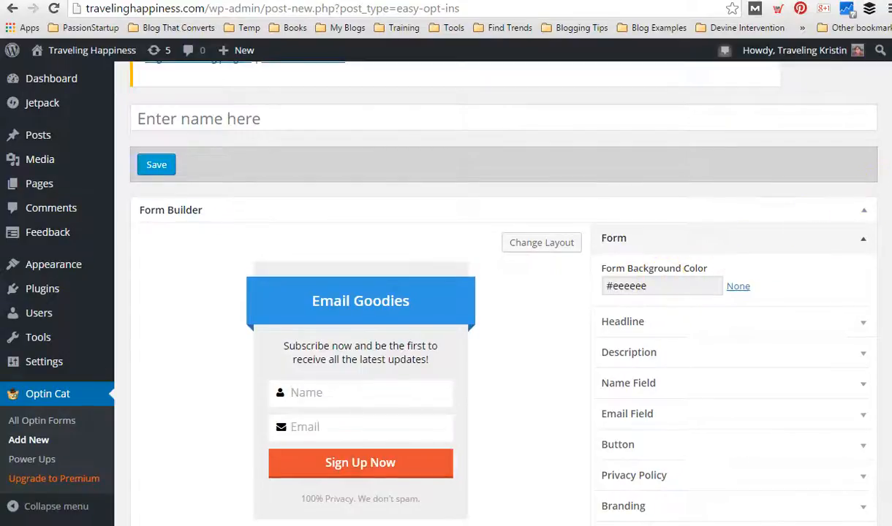
- Open the form's headline settings, then switch to TEMP.txt in Notepad and copy the headline text "52 Weeks of Happiness"
scroll(481, 292, "down", 2)
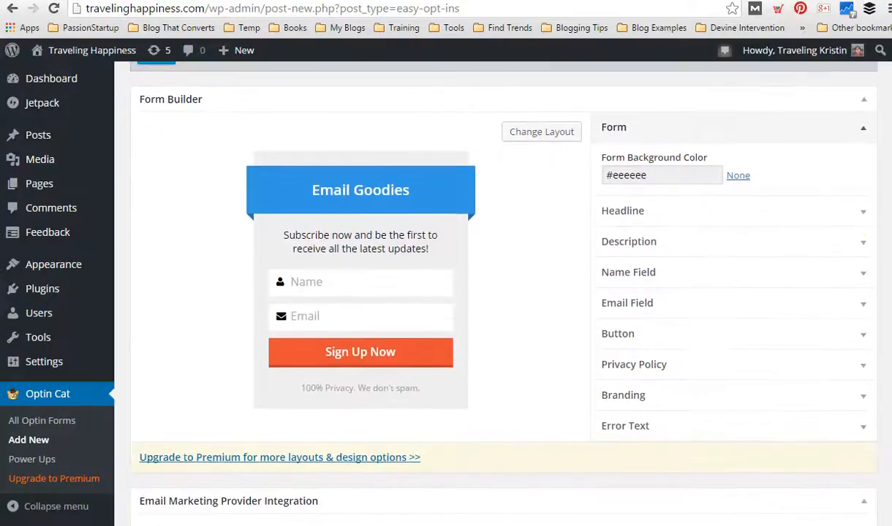
left_click(864, 204)
key("alt+Tab")
key("alt+Tab")
key("alt+Tab")
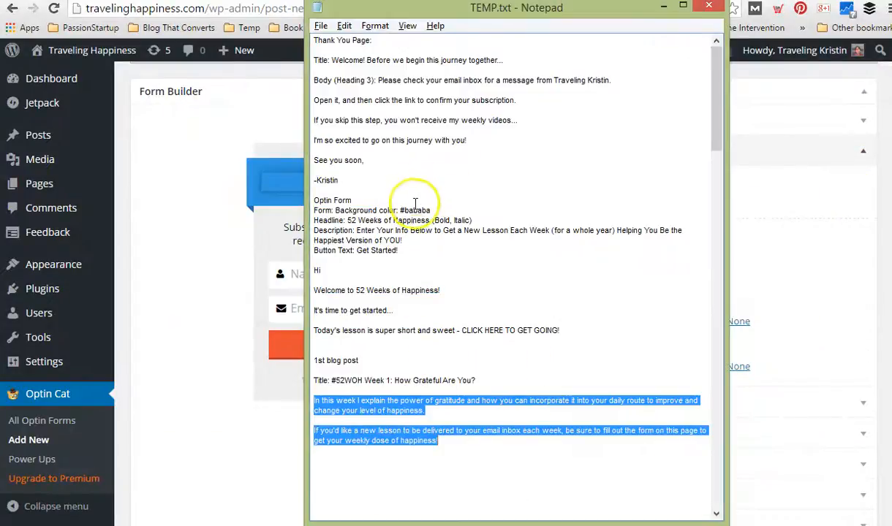
left_click_drag(429, 220, 350, 219)
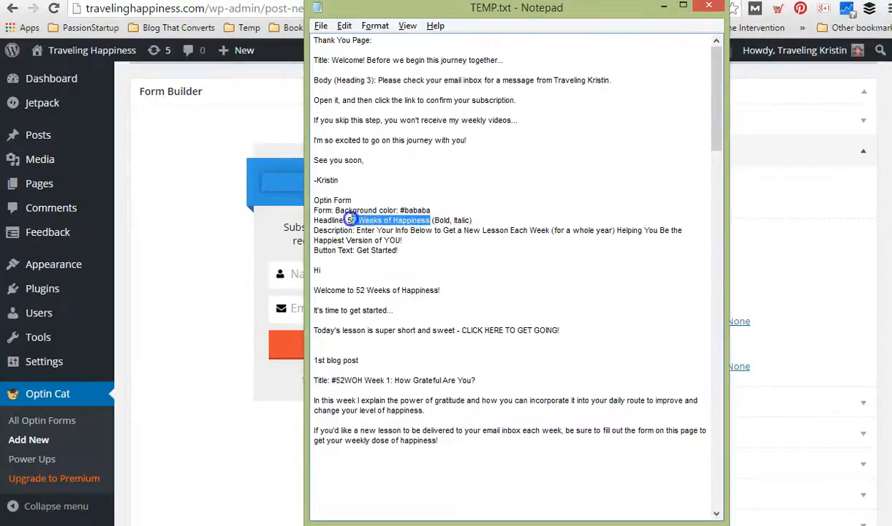
key("shift+Down")
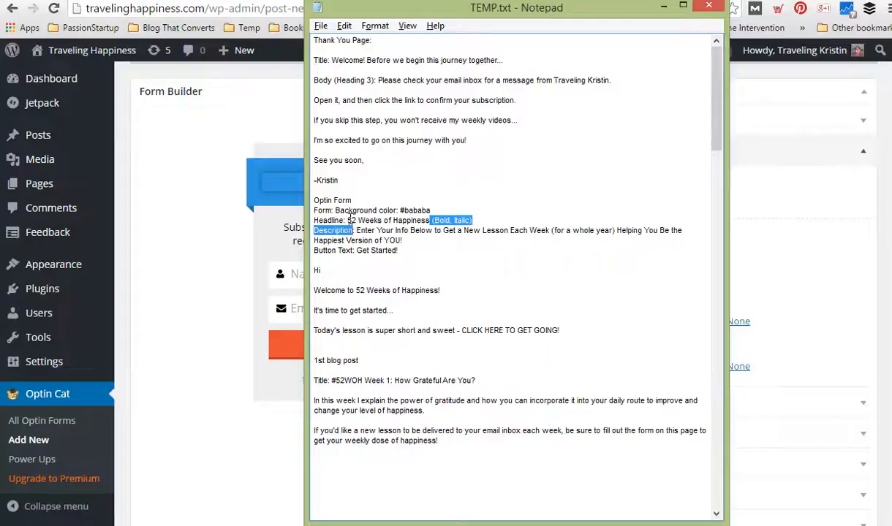
left_click_drag(348, 220, 433, 220)
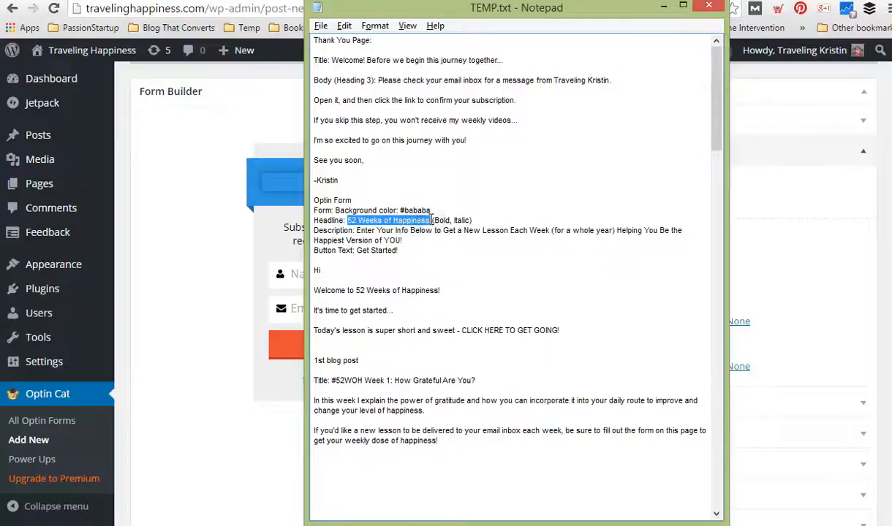
- Back in the form builder, replace the headline copy with "52 Weeks of Happiness" and make it bold and italic
key("alt+Tab")
left_click(685, 198)
left_click_drag(685, 198, 596, 194)
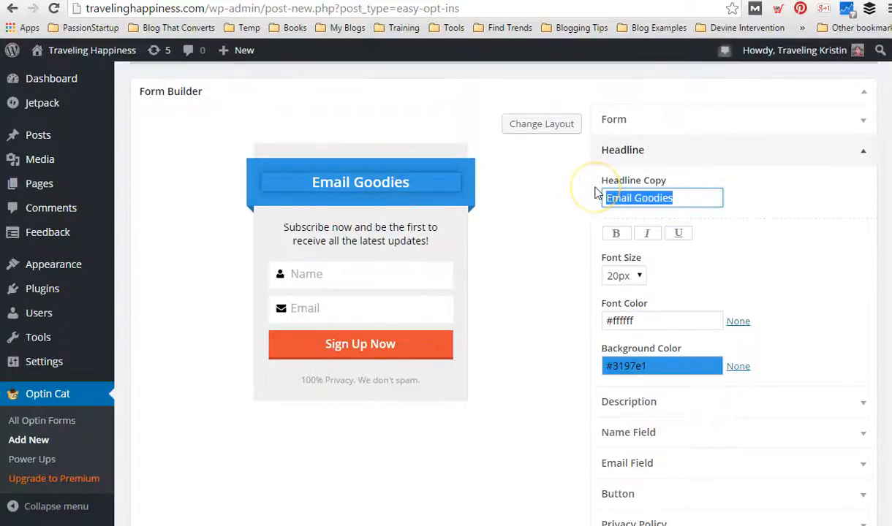
key("ctrl+v")
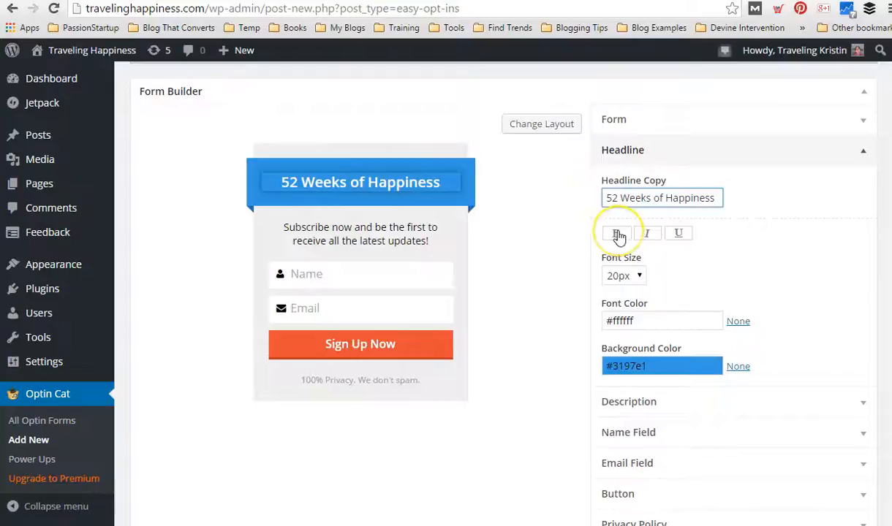
left_click(618, 235)
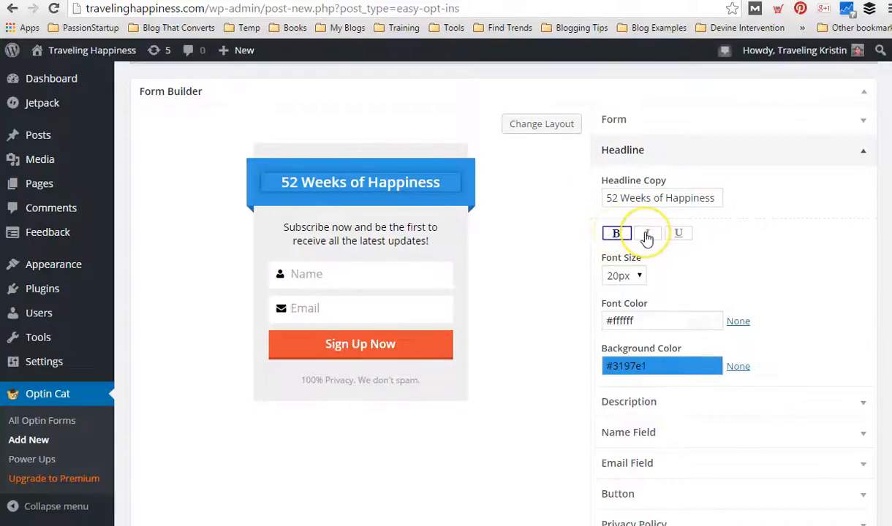
left_click(647, 234)
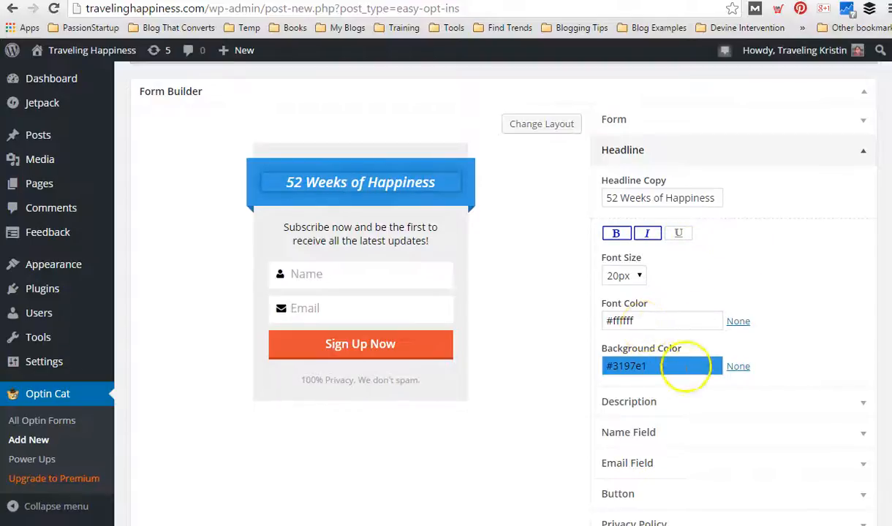
left_click(861, 151)
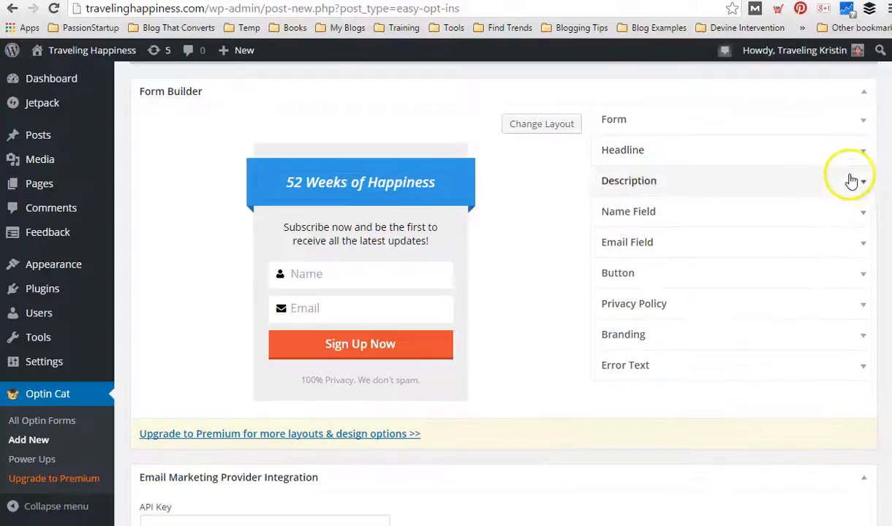
- Replace the form's description with the "Enter Your Info Below to Get a New Lesson Each Week..." text copied from TEMP.txt in Notepad
left_click(861, 185)
key("alt+Tab")
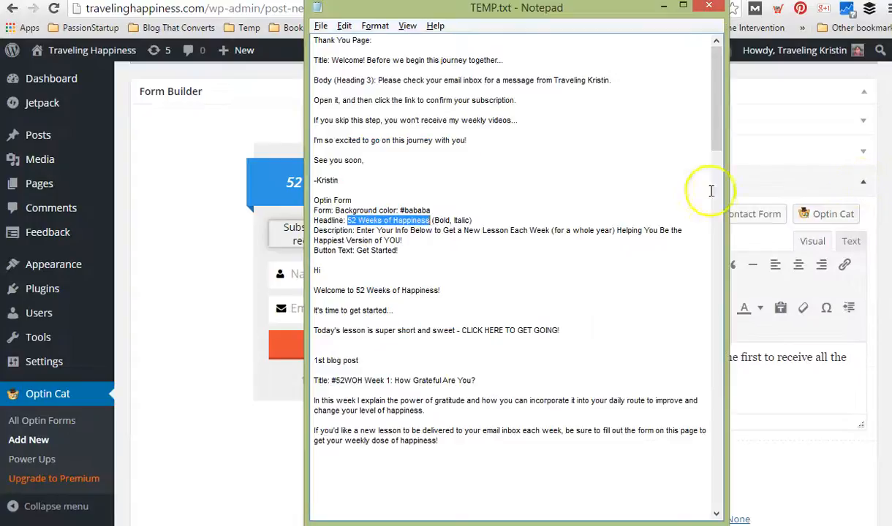
left_click_drag(356, 230, 400, 240)
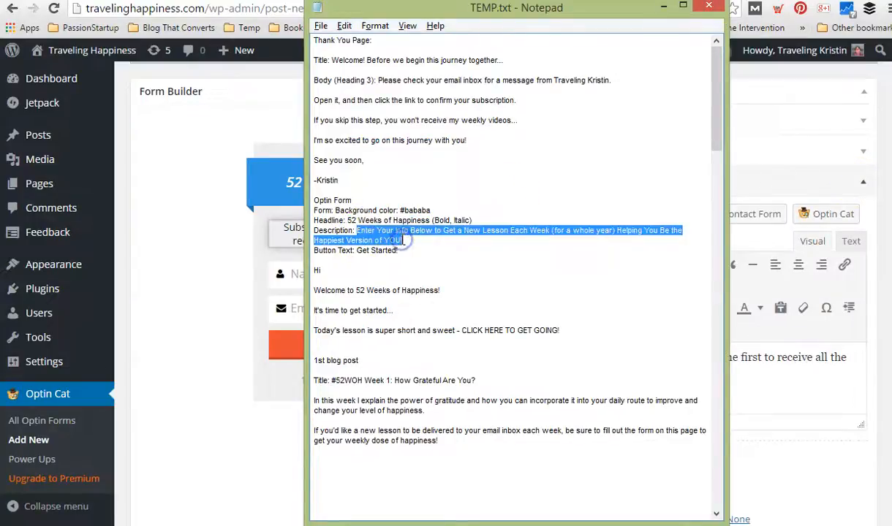
key("alt+Tab")
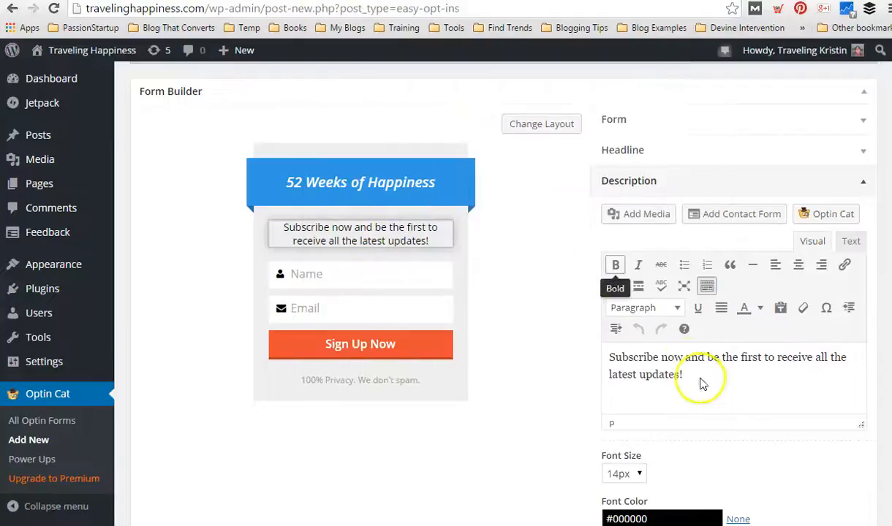
left_click_drag(700, 380, 603, 361)
key("ctrl+v")
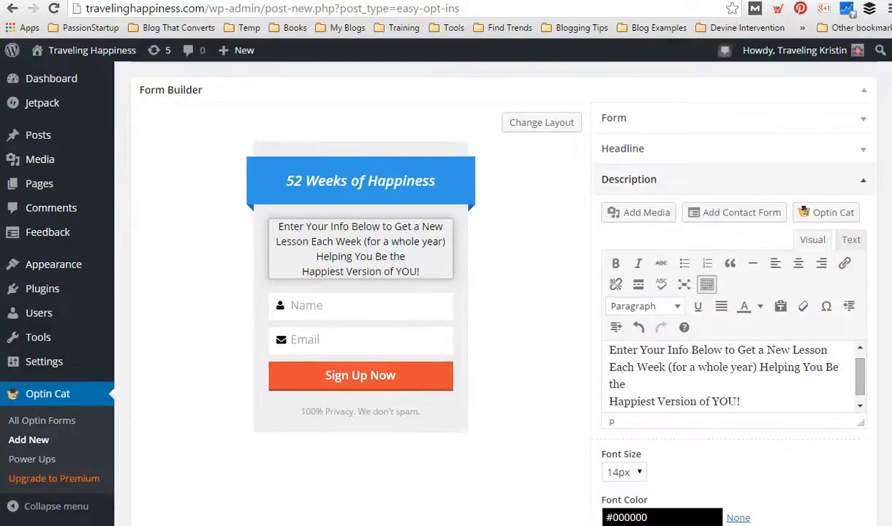
- Collapse the form's description settings and review the name field in the form preview
scroll(497, 293, "down", 3)
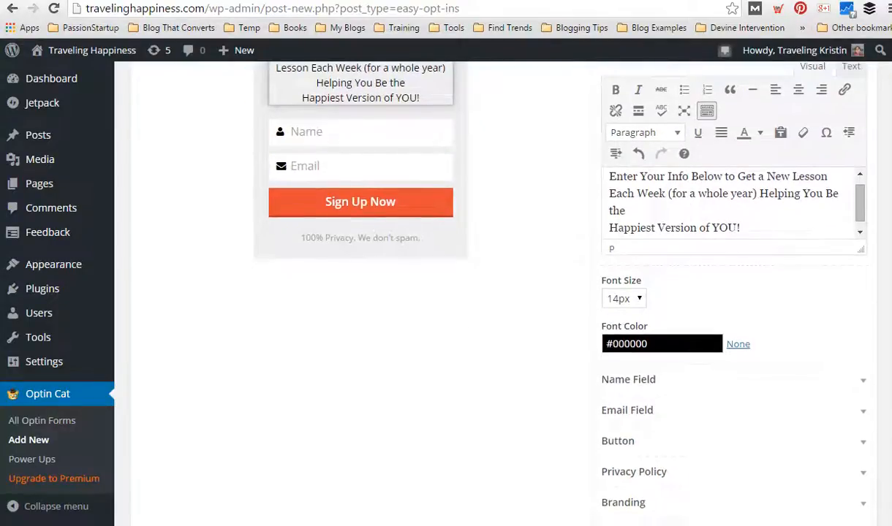
scroll(497, 293, "up", 3)
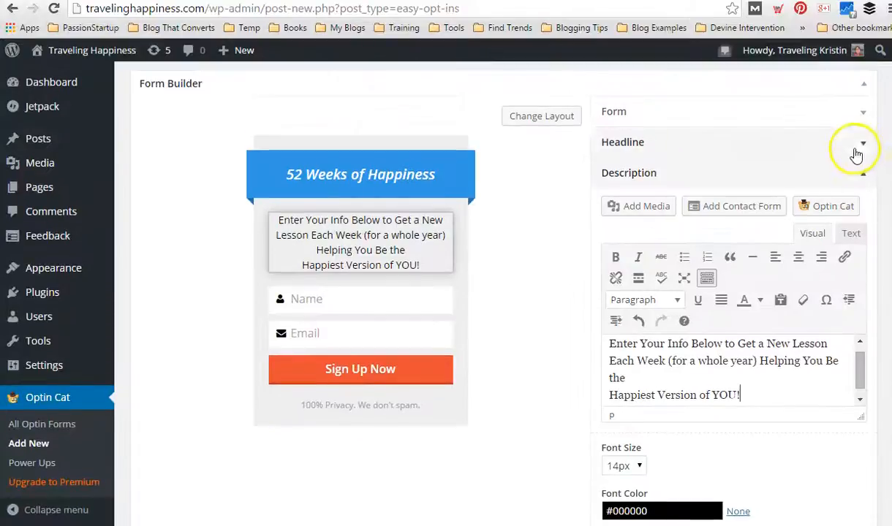
left_click(862, 146)
left_click(864, 150)
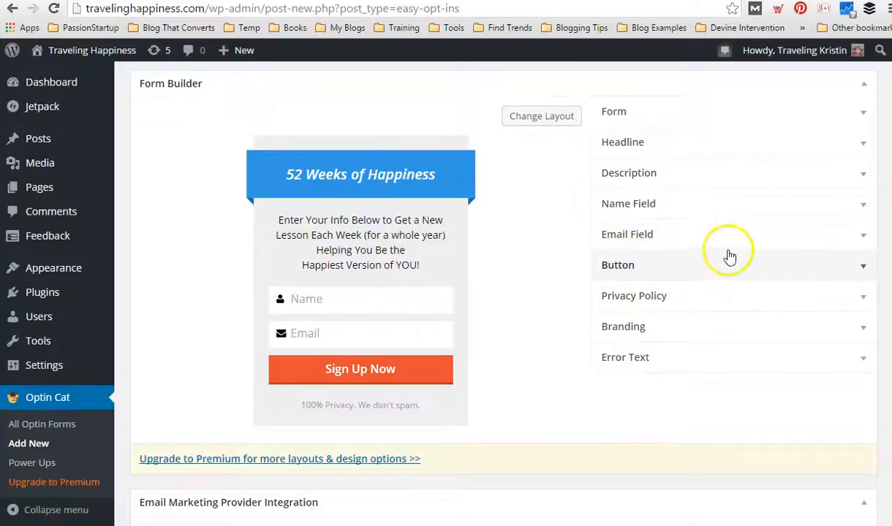
left_click(348, 302)
left_click(387, 301)
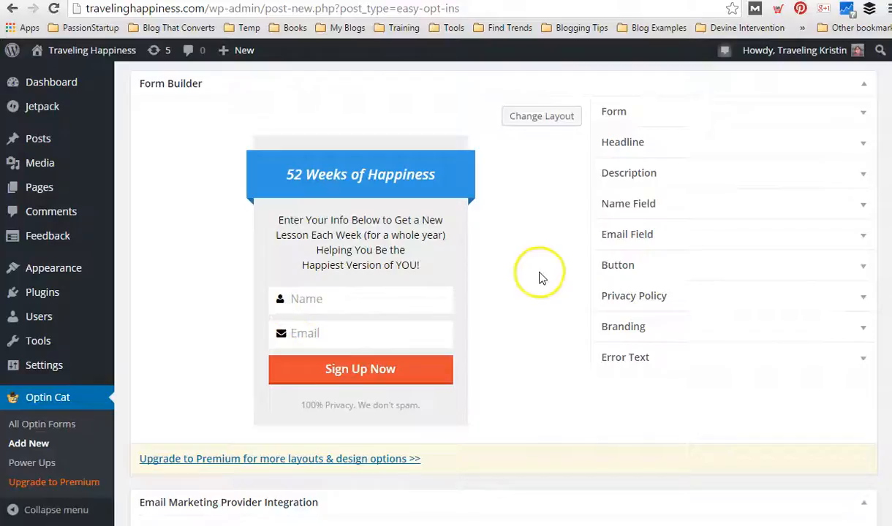
- Replace the optin form's button copy with "Get Started!"
left_click(861, 269)
left_click(672, 311)
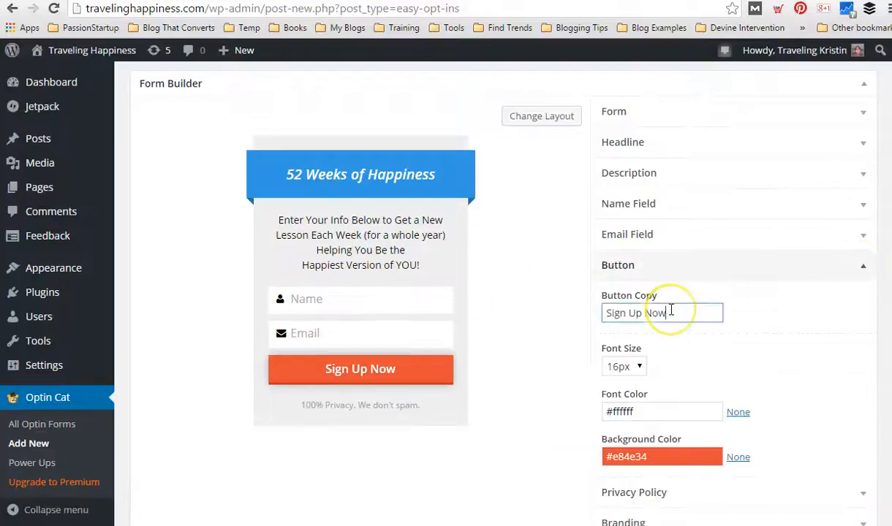
key("alt+Tab")
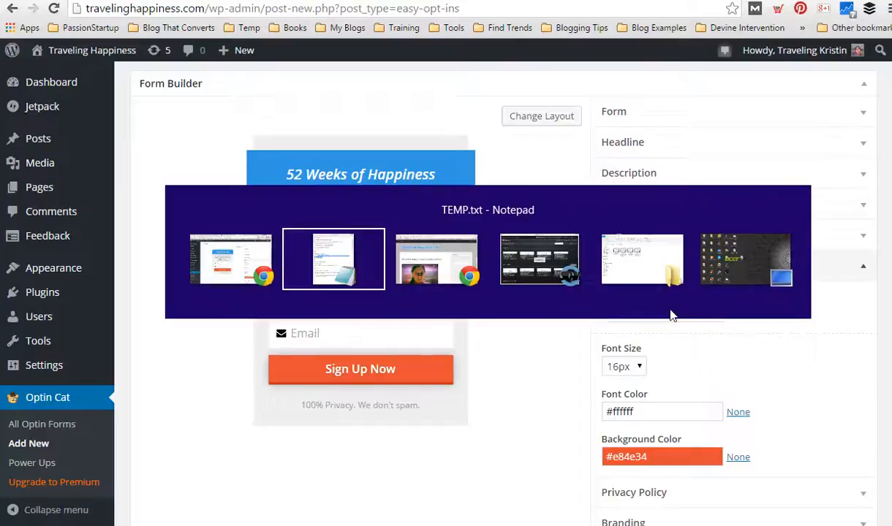
key("alt+Tab")
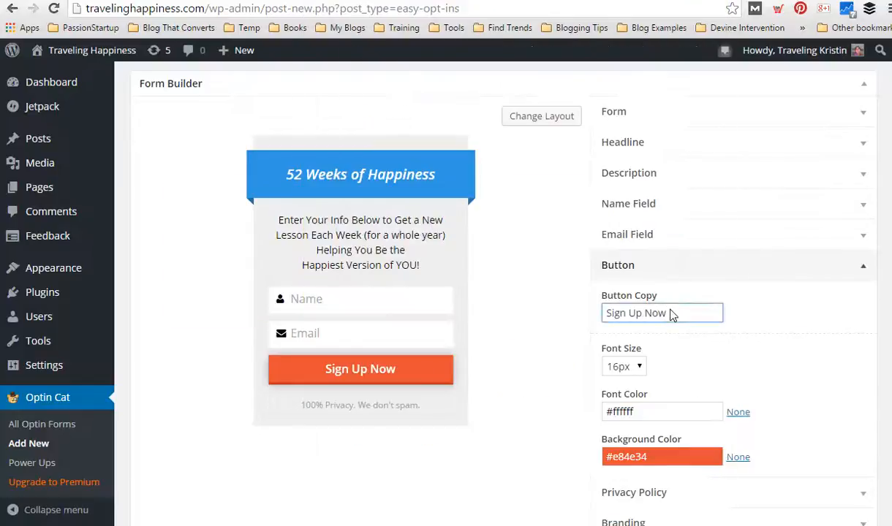
key("BackSpace")
key("BackSpace")
key("BackSpace")
key("BackSpace")
key("BackSpace")
key("BackSpace")
key("BackSpace")
key("BackSpace")
key("BackSpace")
key("BackSpace")
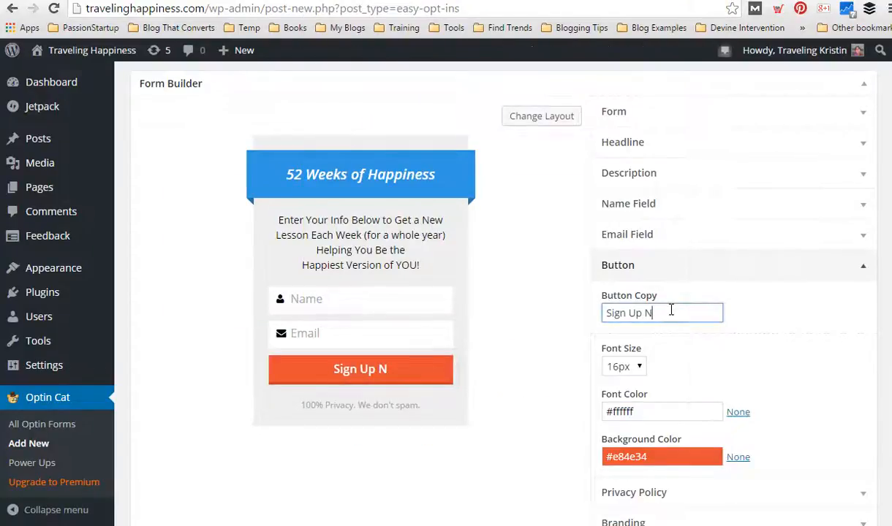
type("G")
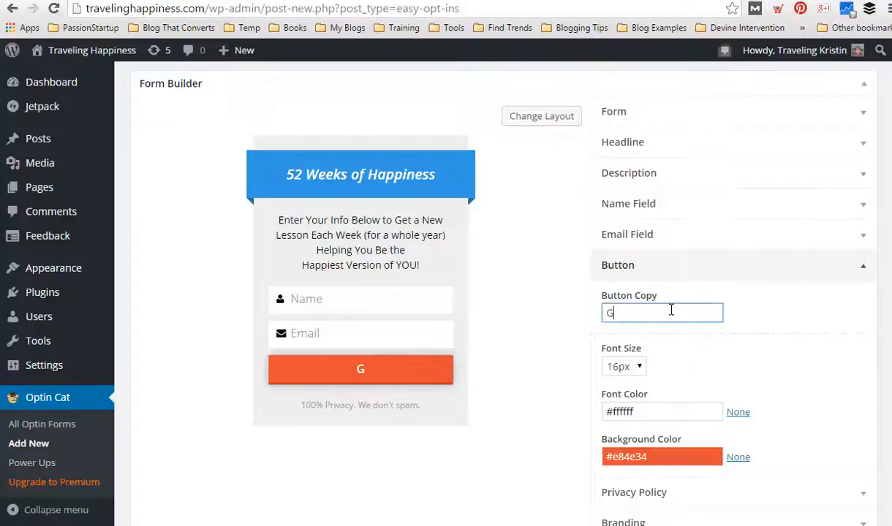
type("et Started")
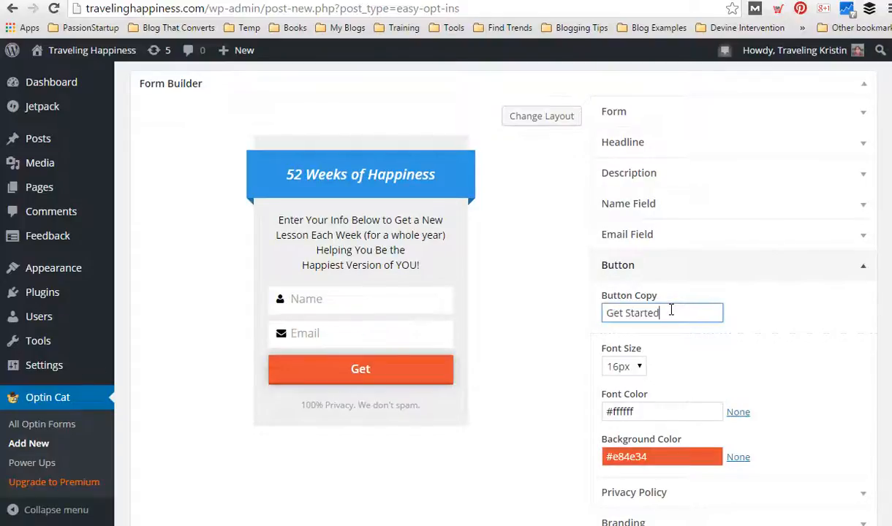
type("!")
- Name the optin form "TK Sidebar" and save it
scroll(496, 292, "down", 1)
scroll(496, 293, "up", 3)
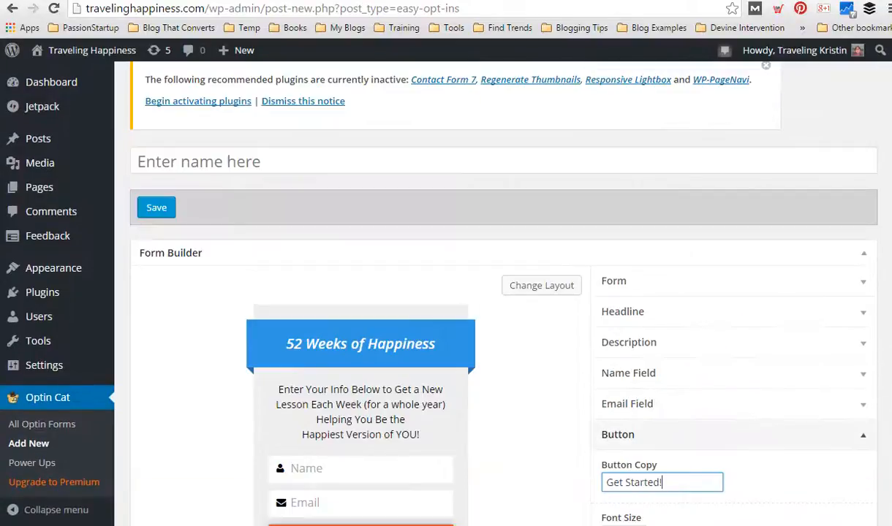
scroll(475, 292, "down", 5)
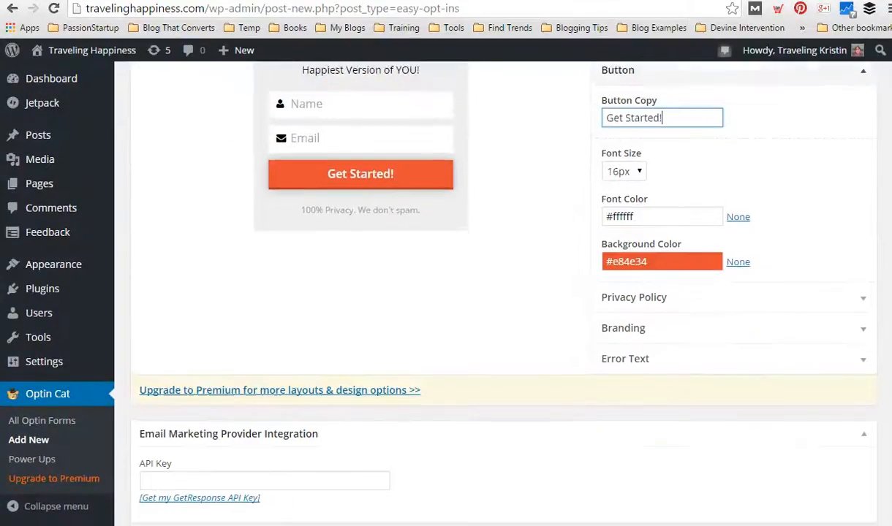
scroll(496, 293, "down", 2)
scroll(495, 292, "up", 5)
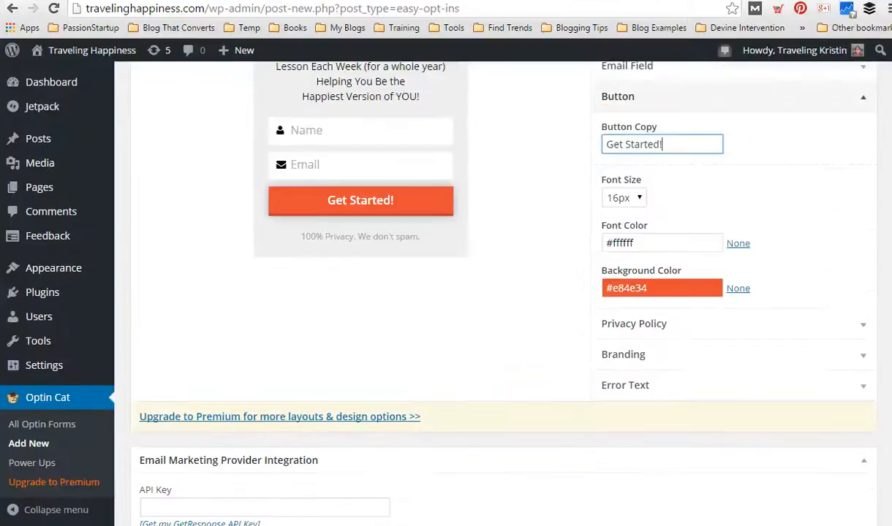
scroll(255, 96, "up", 1)
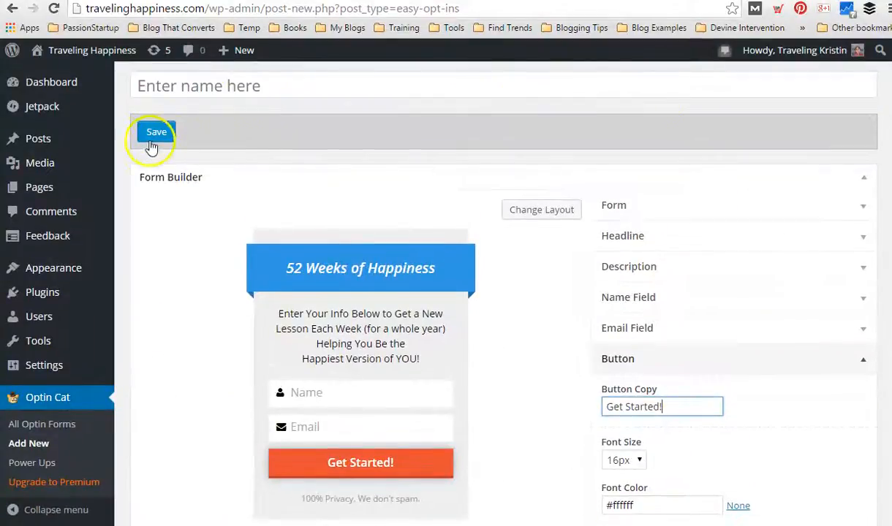
left_click(178, 84)
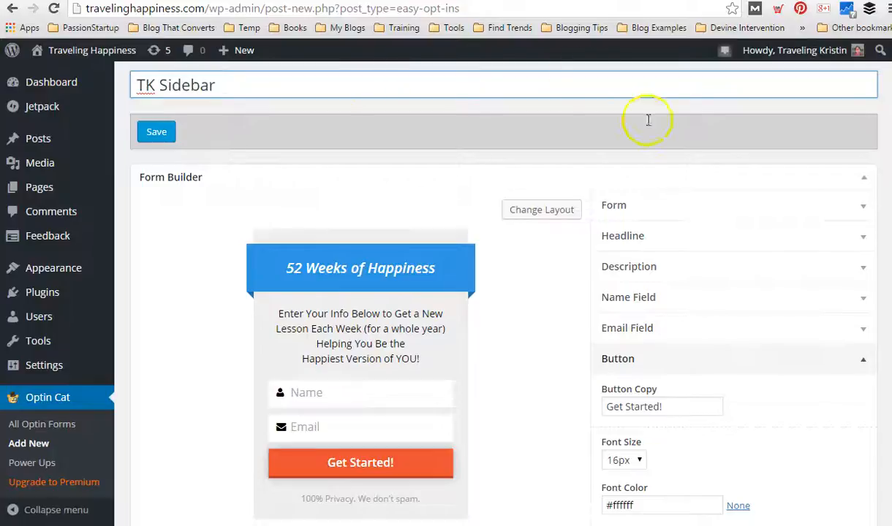
scroll(503, 293, "down", 9)
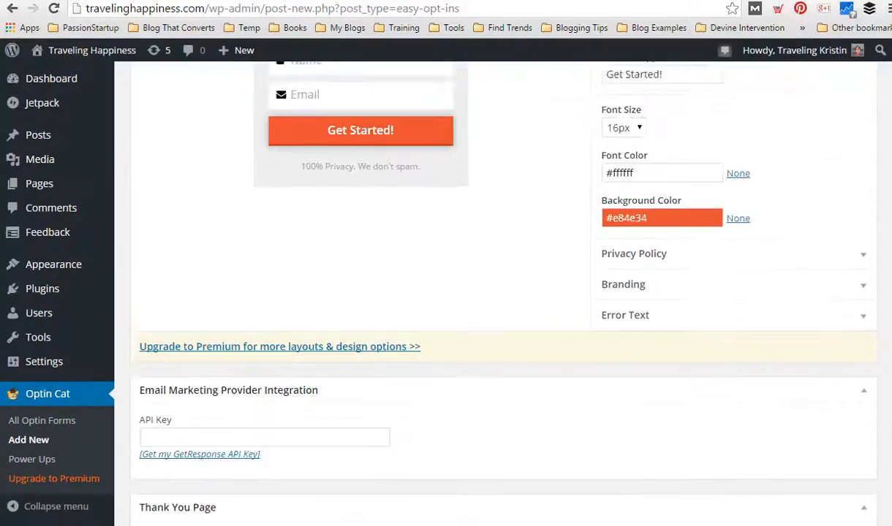
scroll(503, 293, "up", 9)
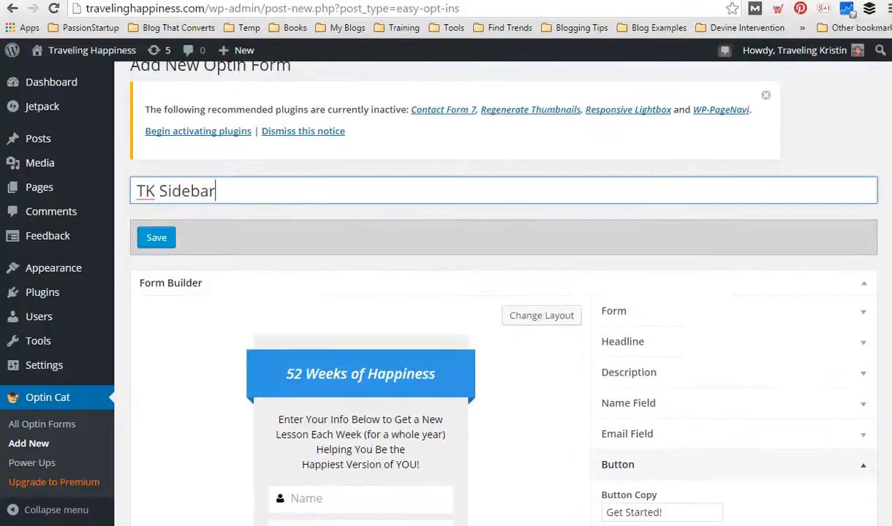
left_click(156, 237)
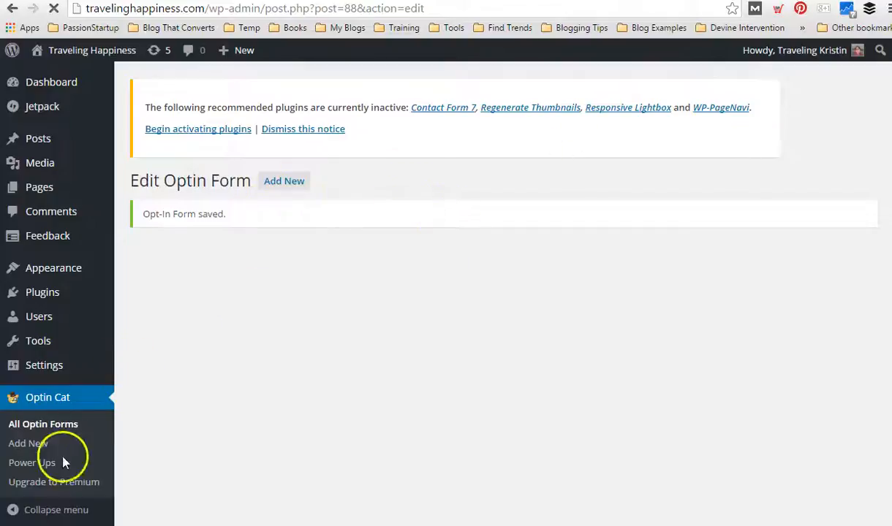
- Go to the form's API Key field, then switch to GetResponse, dismiss the confirmation message and open the dashboard
scroll(877, 223, "down", 6)
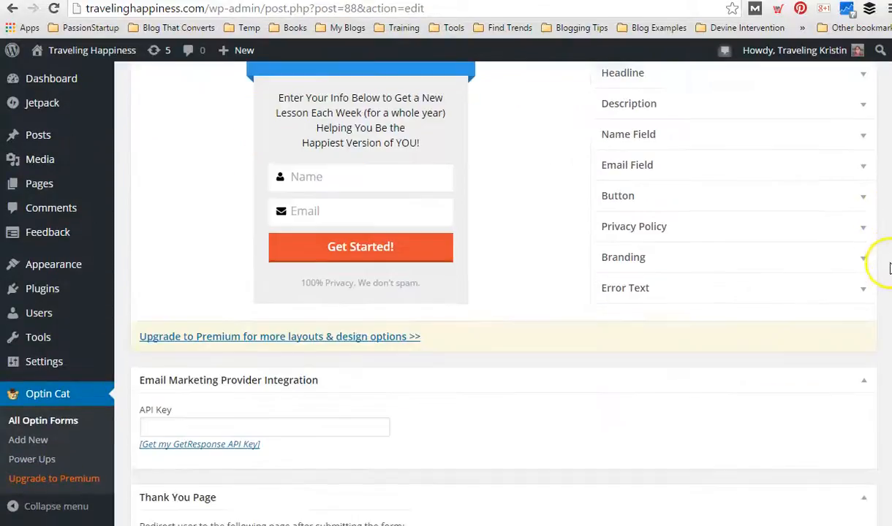
scroll(481, 293, "down", 2)
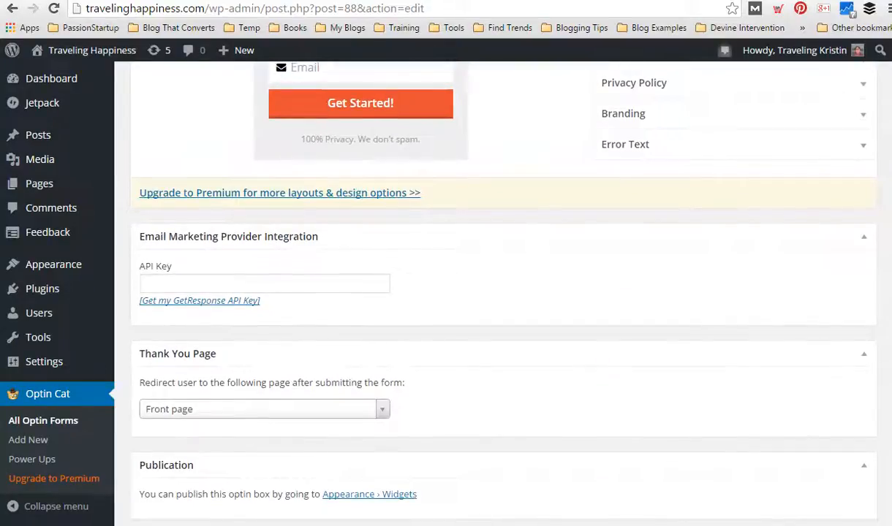
left_click(224, 283)
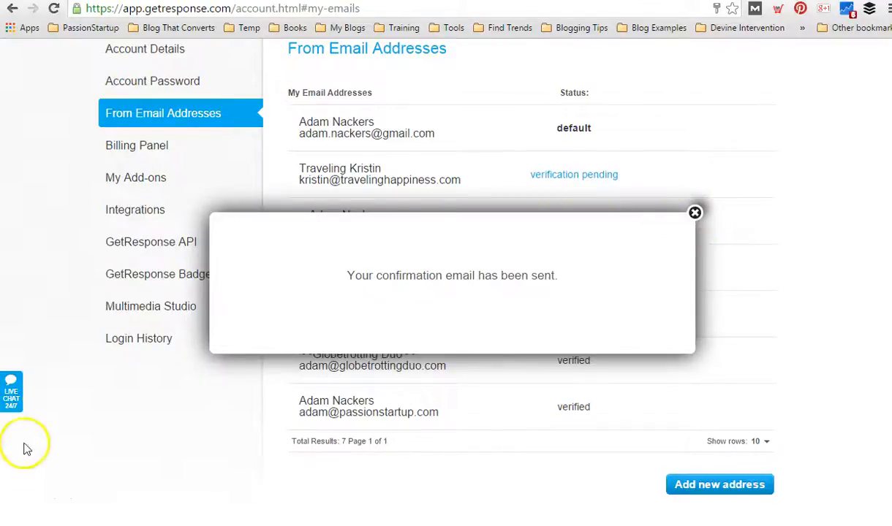
left_click(694, 212)
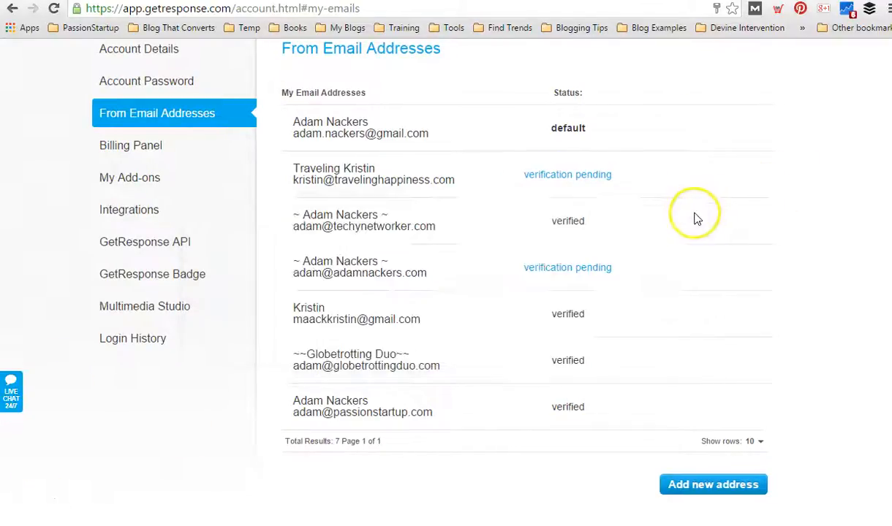
scroll(446, 282, "up", 2)
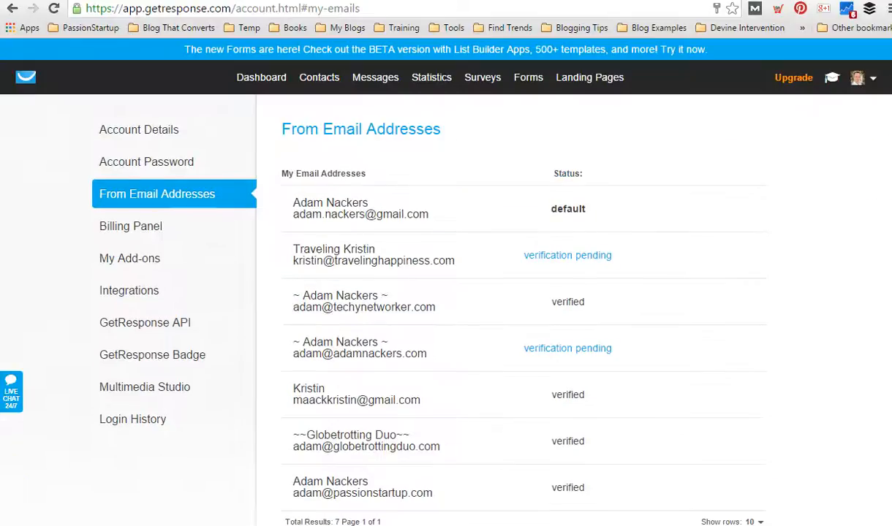
left_click(260, 79)
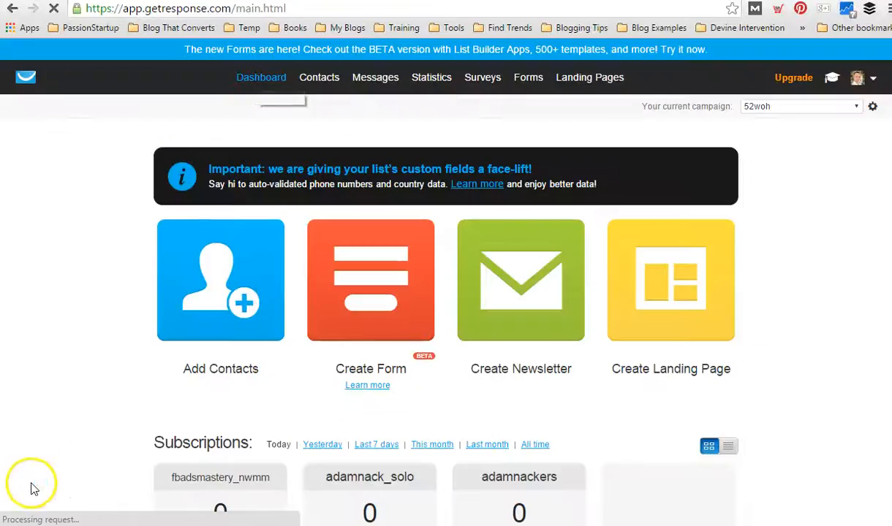
- Open the GetResponse API page in the account details and copy the secret API key
left_click(858, 79)
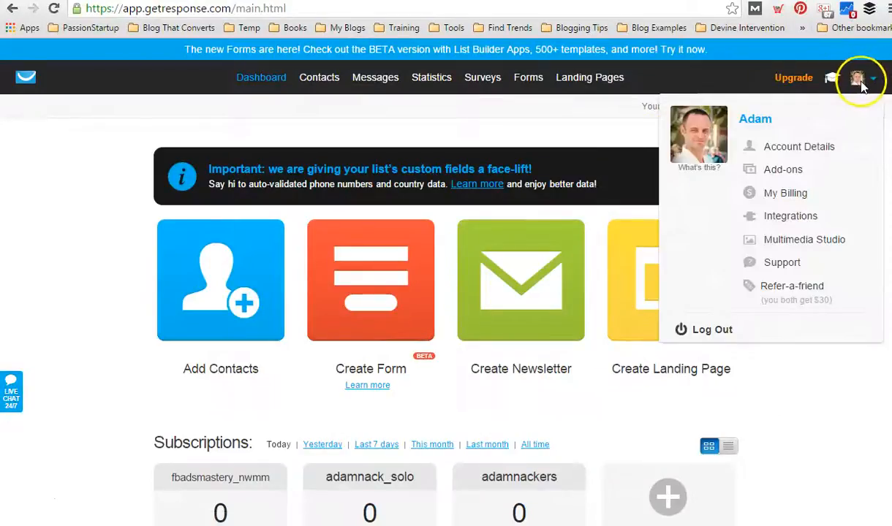
left_click(792, 150)
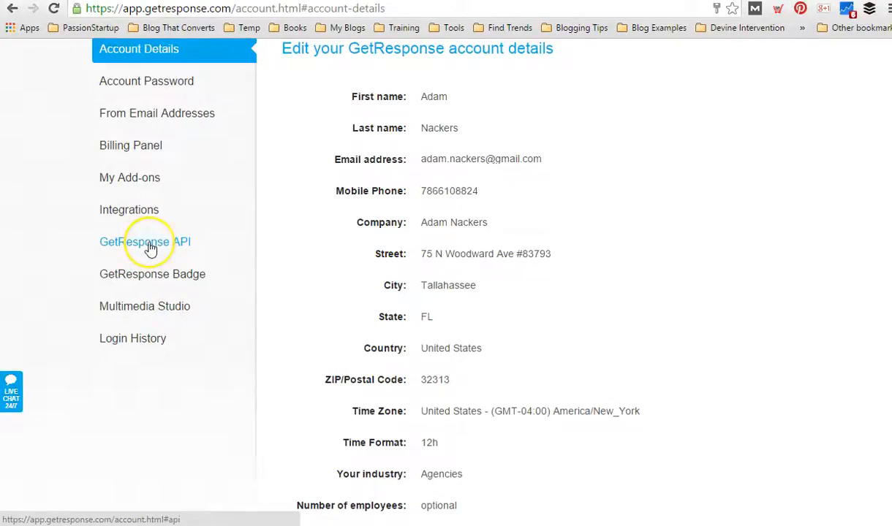
left_click(151, 250)
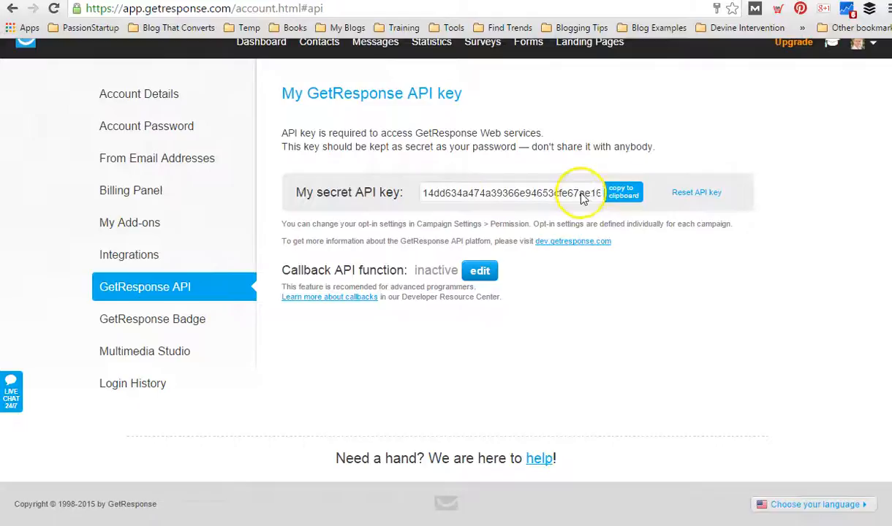
left_click(619, 196)
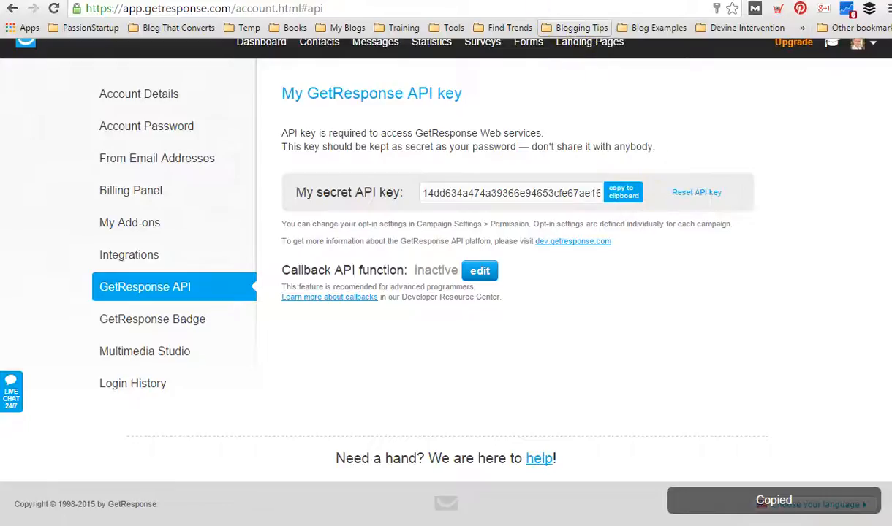
- Back in WordPress, paste the API key into the form's Email Marketing Provider Integration settings and save the form
key("ctrl+shift+Tab")
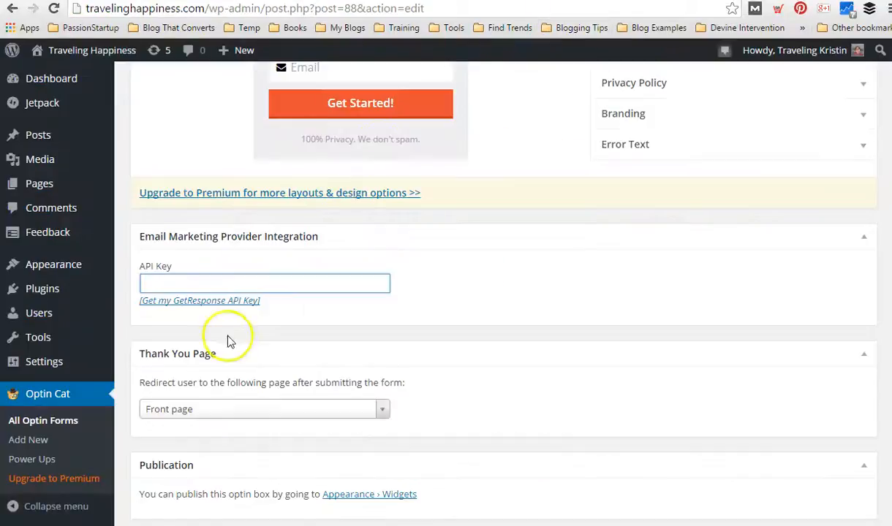
left_click(172, 290)
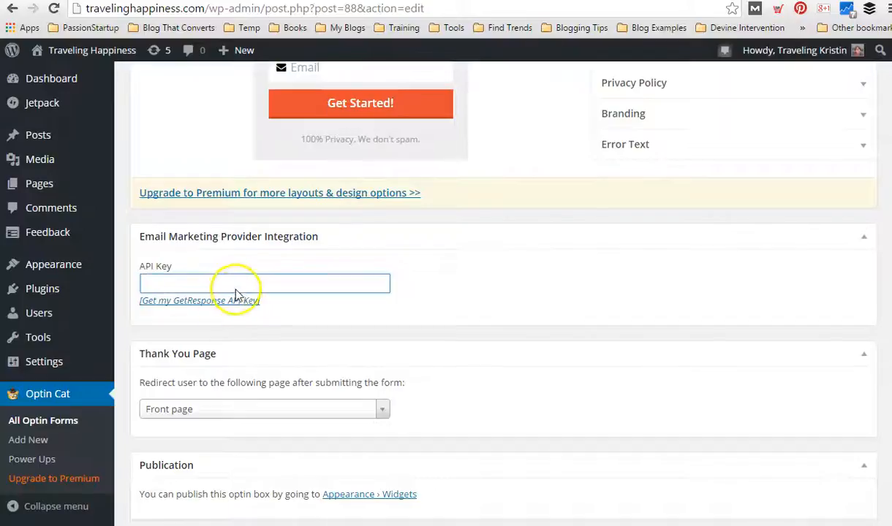
key("ctrl+v")
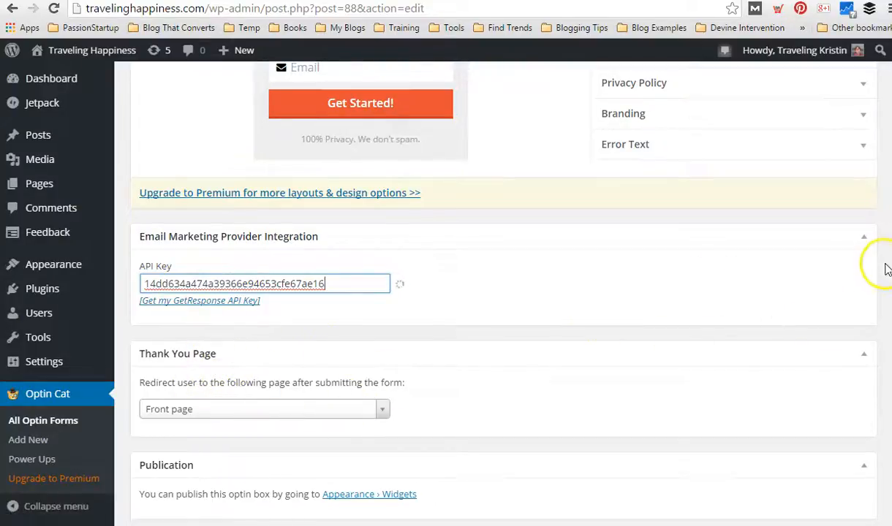
scroll(503, 293, "down", 2)
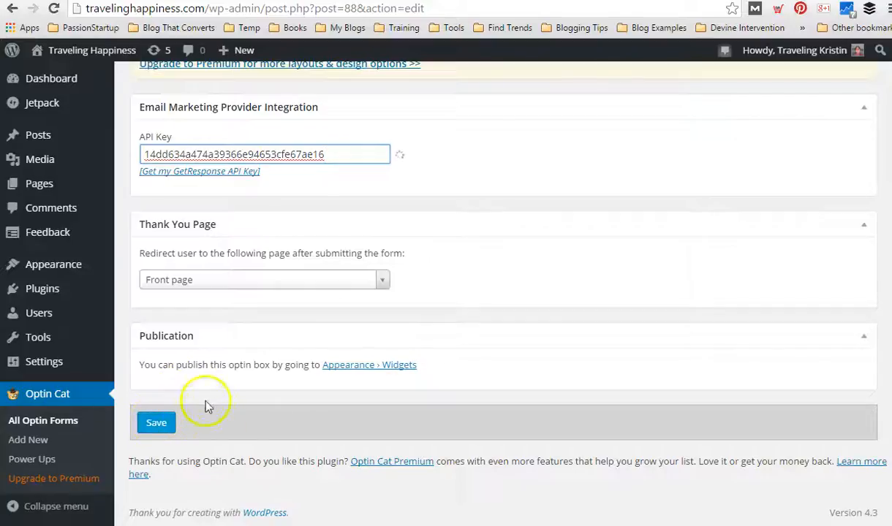
left_click(156, 424)
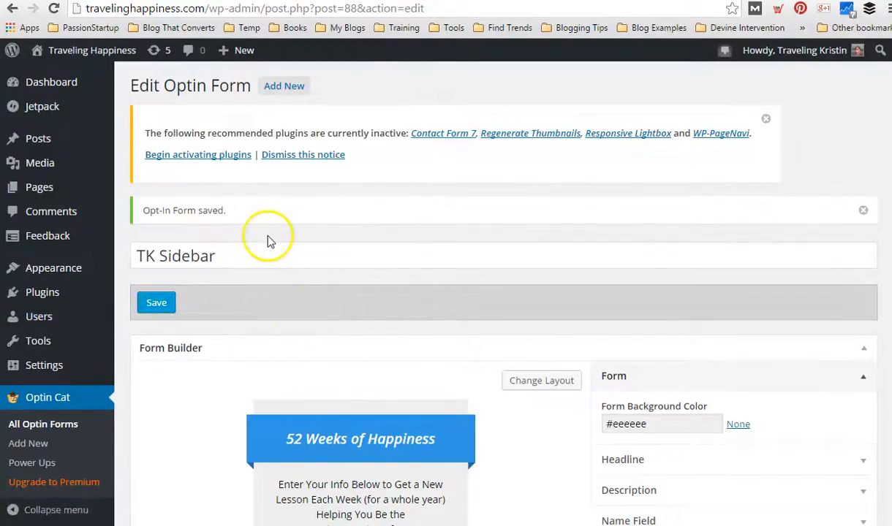
- Leave the optin form editor and start a new WordPress page
mouse_move(64, 192)
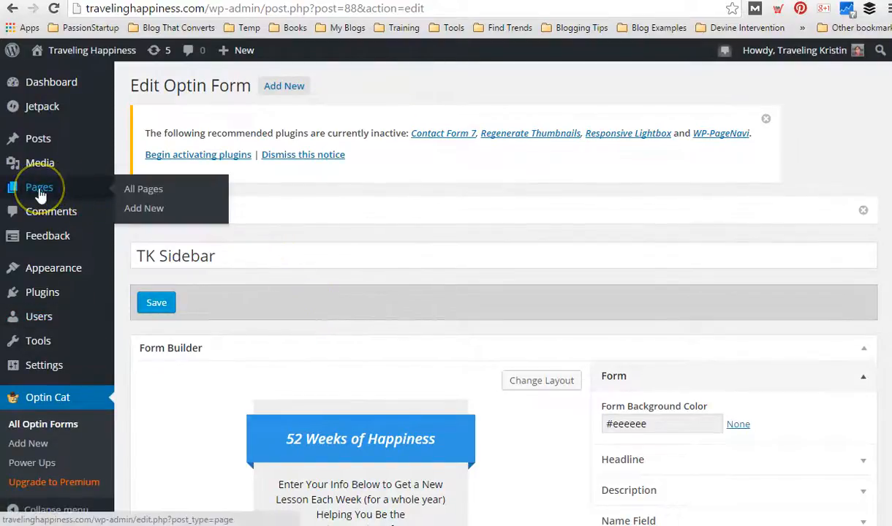
left_click(146, 210)
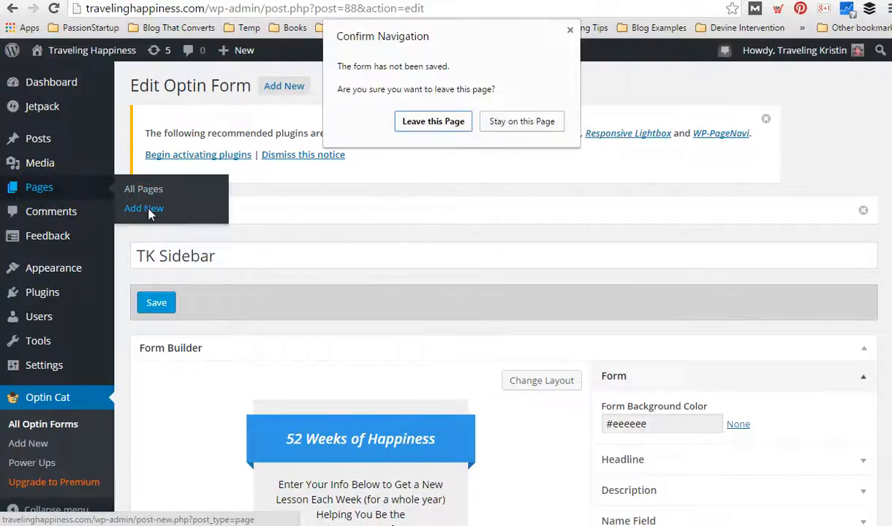
left_click(422, 130)
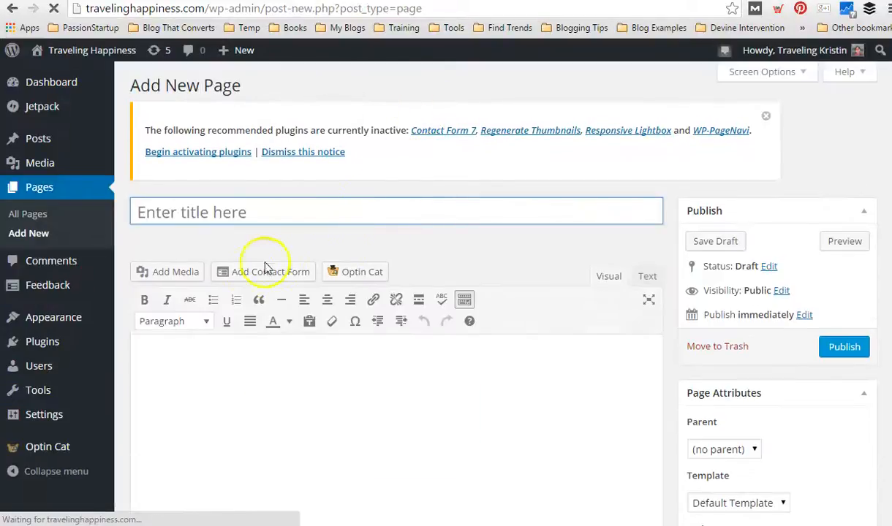
- Copy the thank-you title from TEMP.txt in Notepad and title the new page "Welcome! Before we begin this journey together..."
key("alt+Tab")
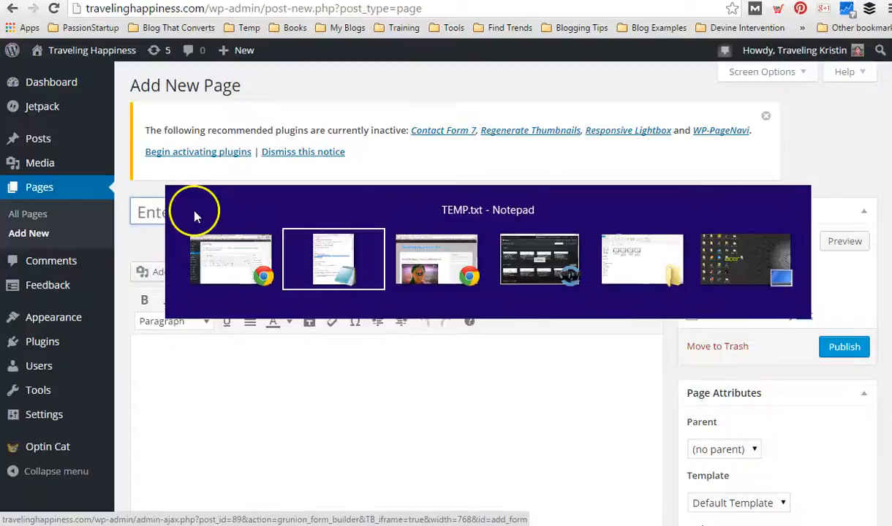
left_click(435, 257)
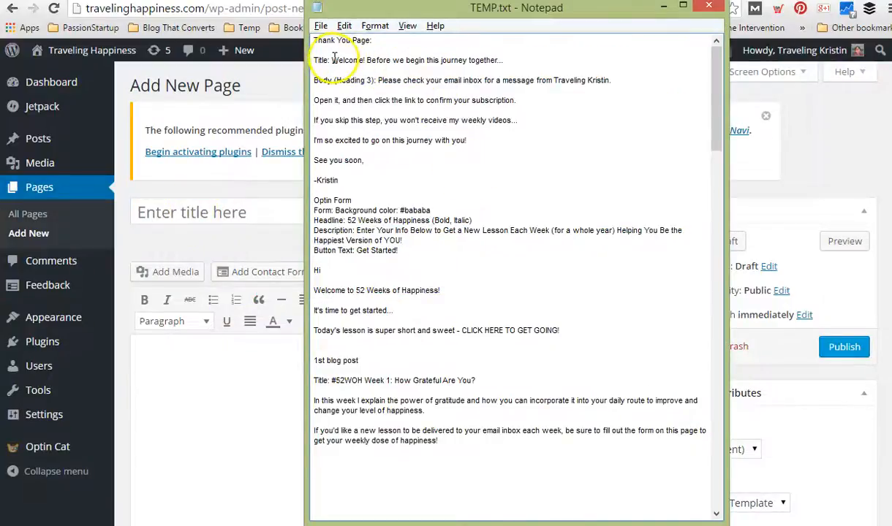
left_click_drag(331, 60, 493, 57)
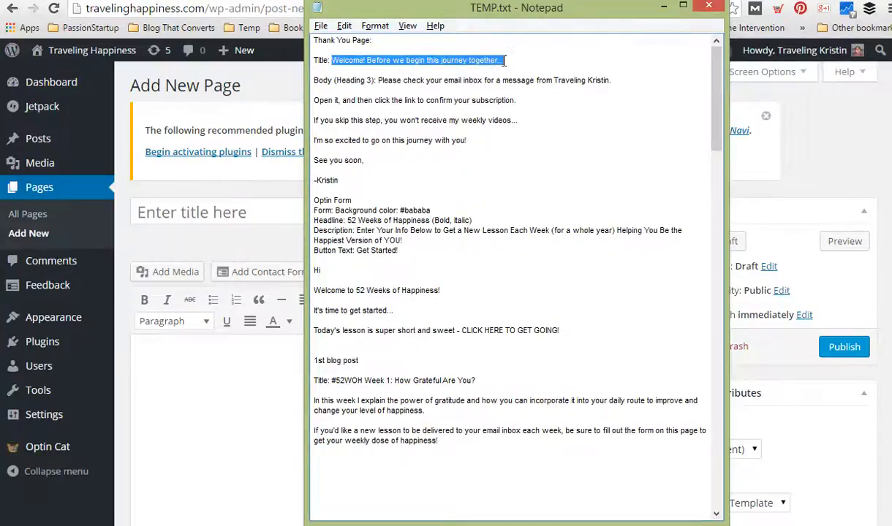
left_click(199, 218)
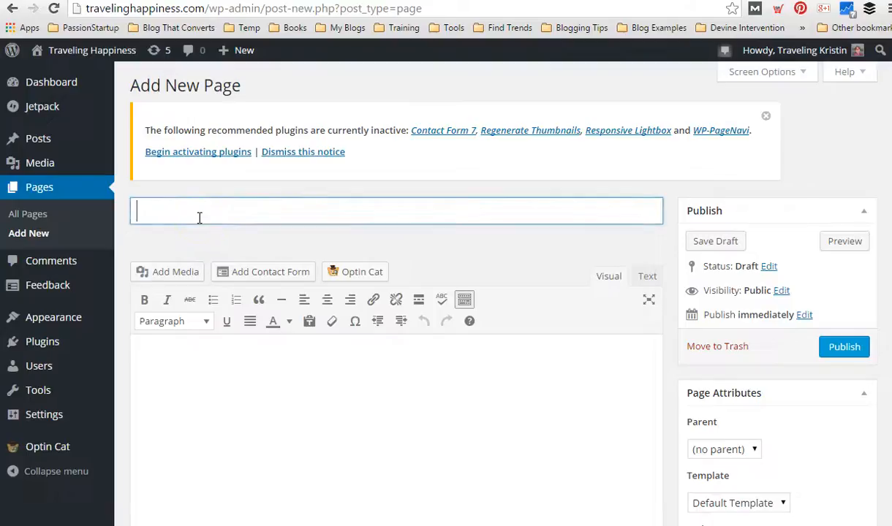
type("Welcome! Before we begin this journey together...")
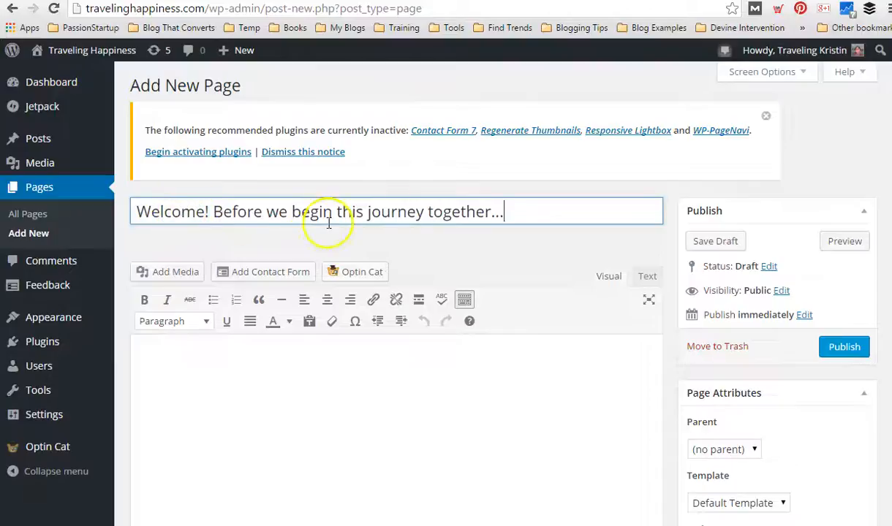
- Copy the thank-you message body from TEMP.txt in Notepad into the page content and make all of it bold
left_click(206, 357)
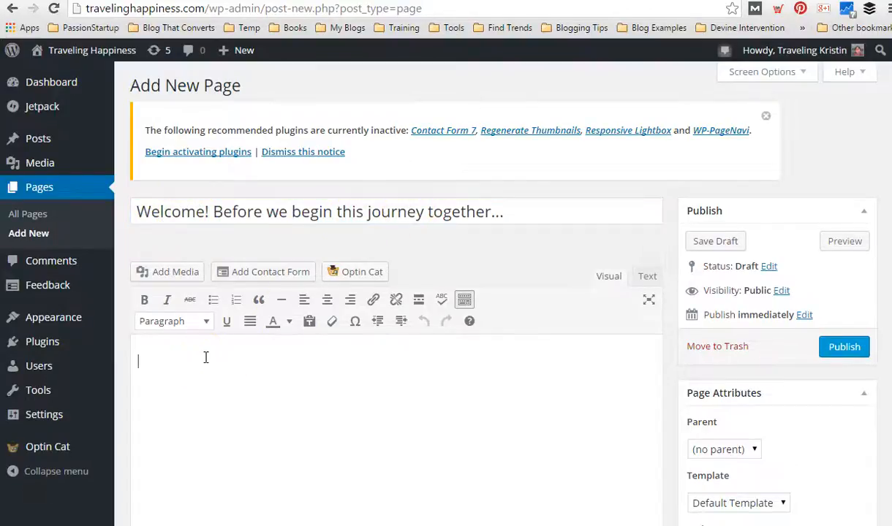
key("alt+Tab")
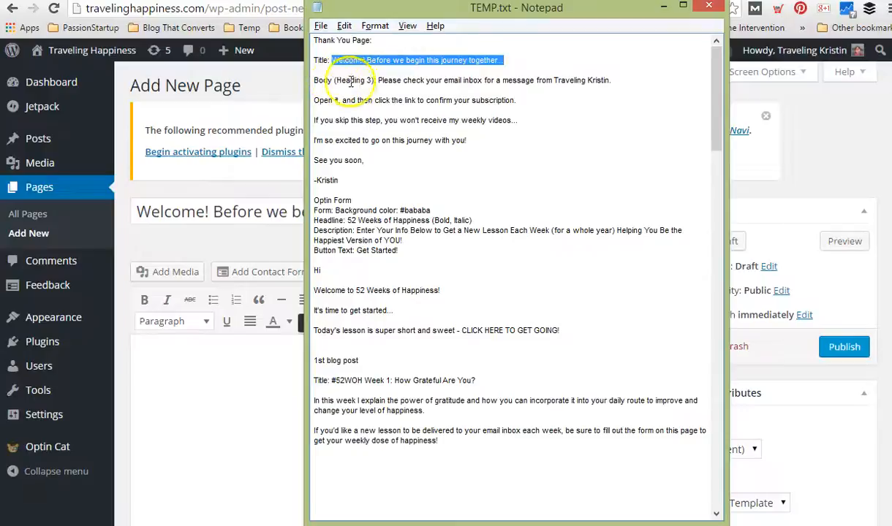
left_click_drag(380, 82, 450, 178)
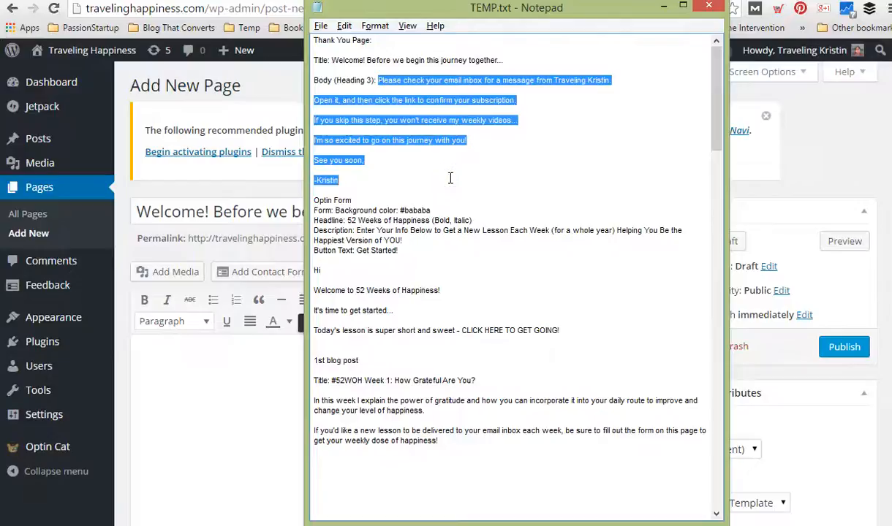
key("alt+Tab")
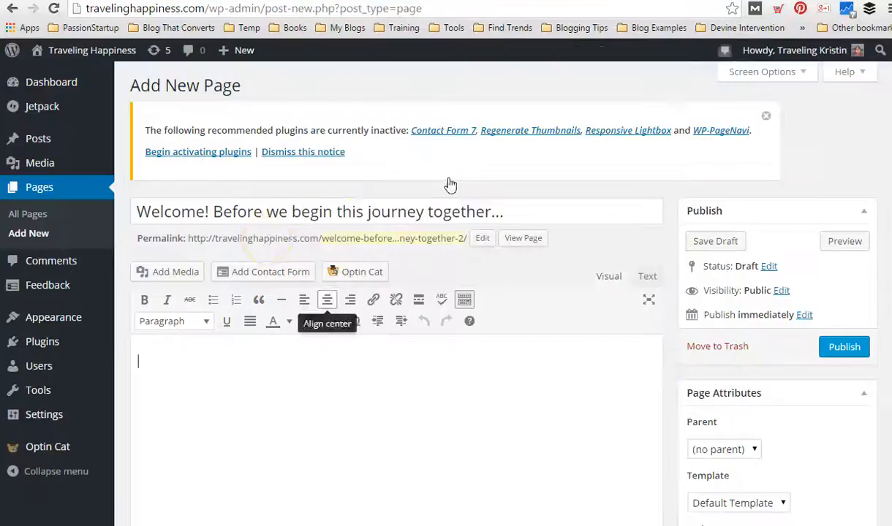
left_click(170, 364)
type("Please check your email inbox for a message from Traveling Kristin.  Open it, and then click the link to confirm your subscription.  If you skip this step, you won't receive my weekly videos...  I'm so excited to go on this journey with you!  See you soon,  -Kristin")
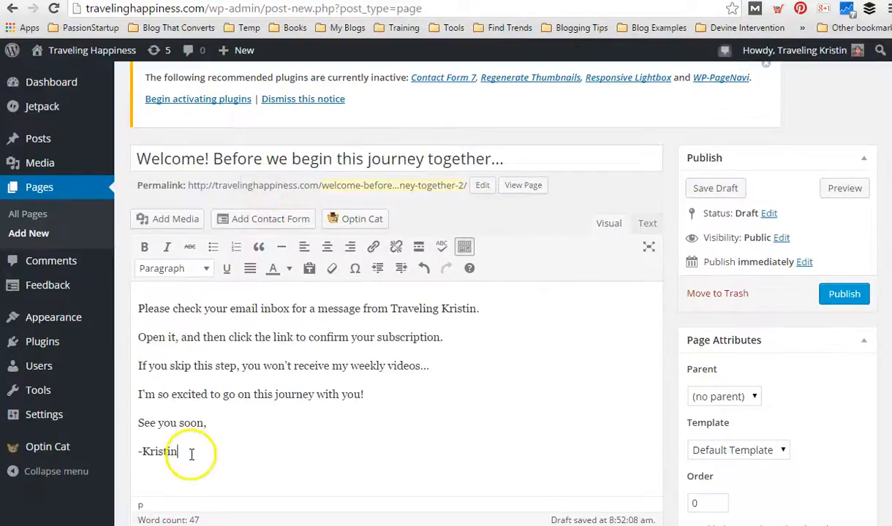
key("ctrl+a")
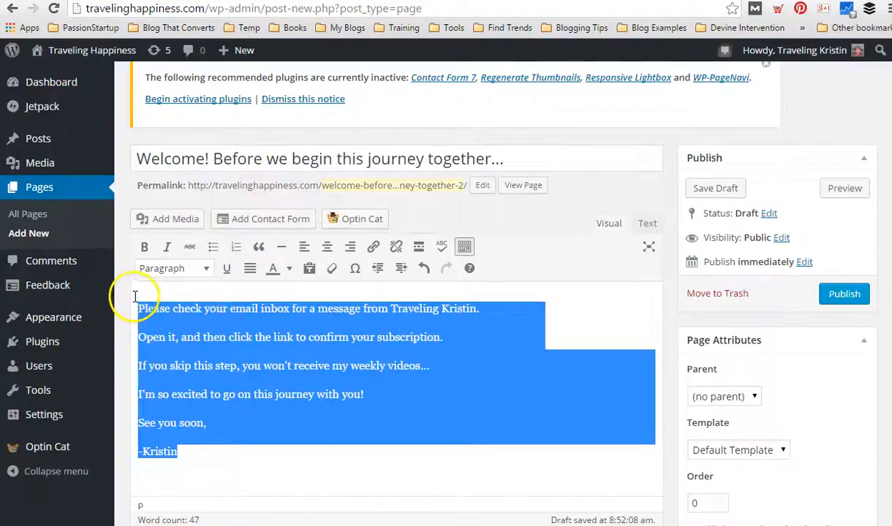
left_click(145, 247)
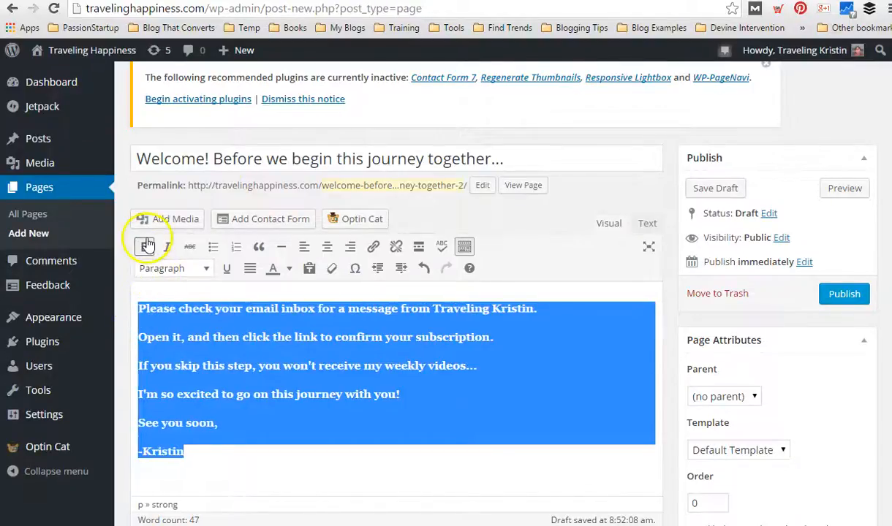
- Insert the 640 × 480 portrait photo from the media library on a new line below the signature
left_click(192, 452)
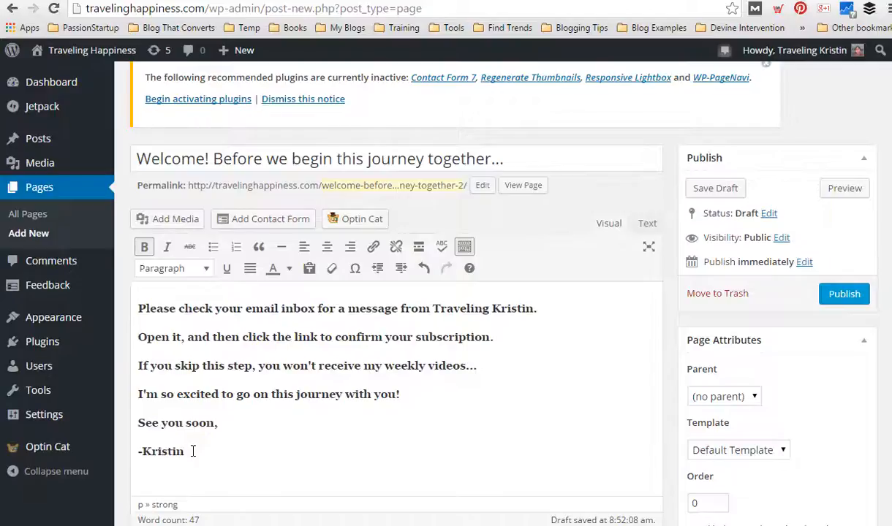
key("Return")
left_click(176, 189)
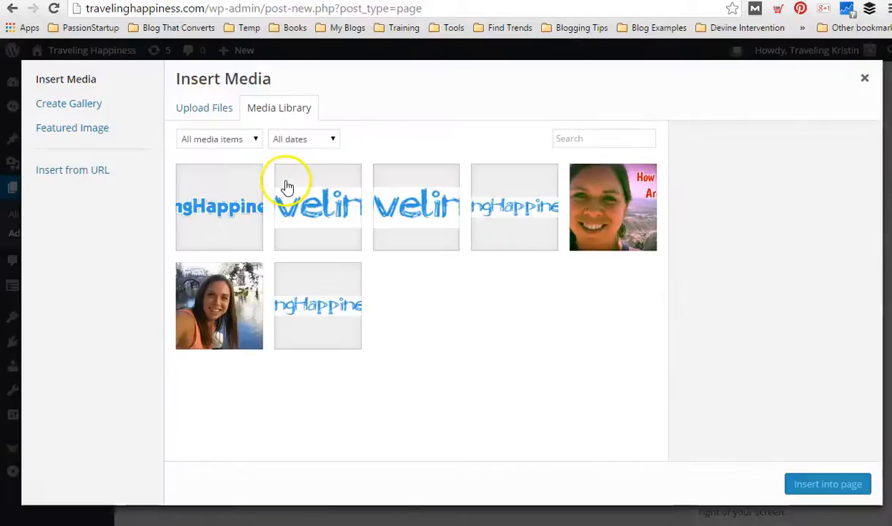
left_click(217, 300)
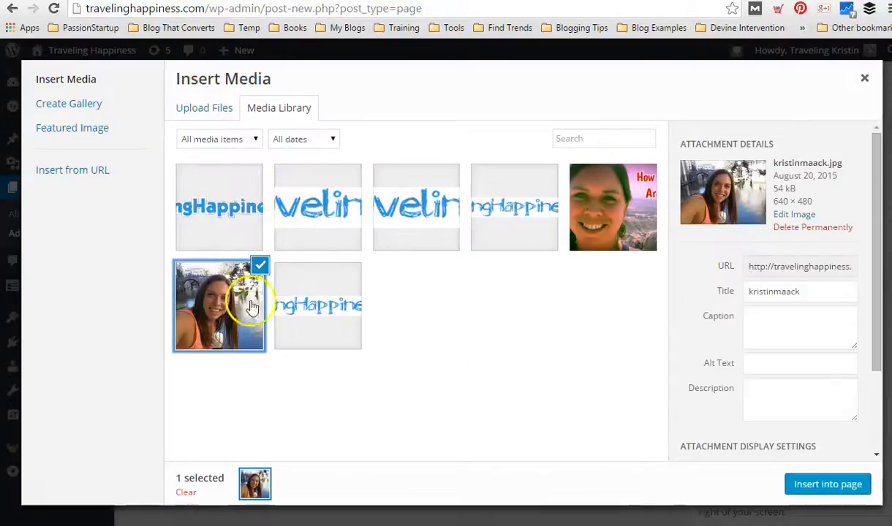
left_click(828, 485)
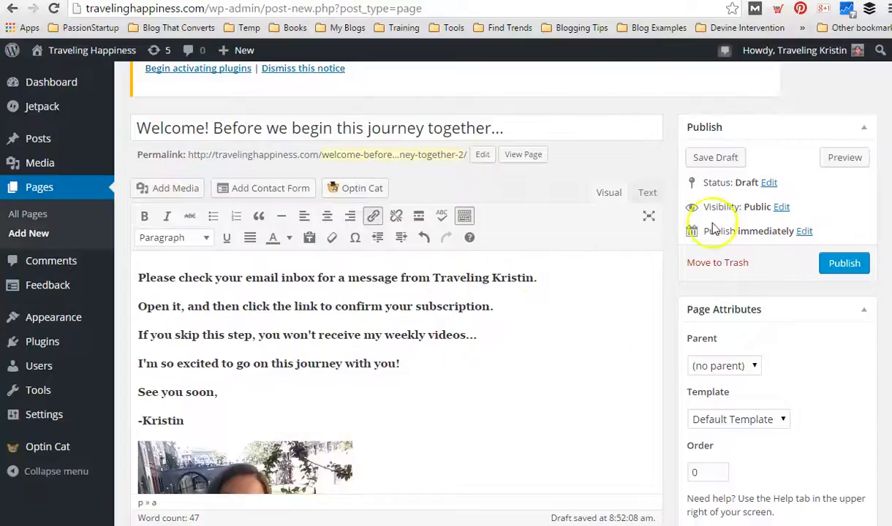
- Choose the full-width layout without sidebars in Page Options, keep the Default Template, and publish the page
left_click(782, 420)
left_click(835, 354)
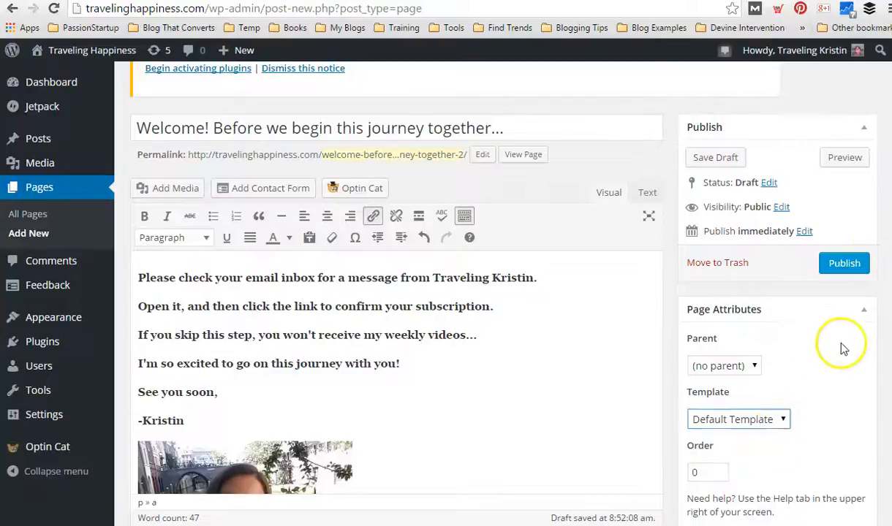
scroll(395, 292, "down", 5)
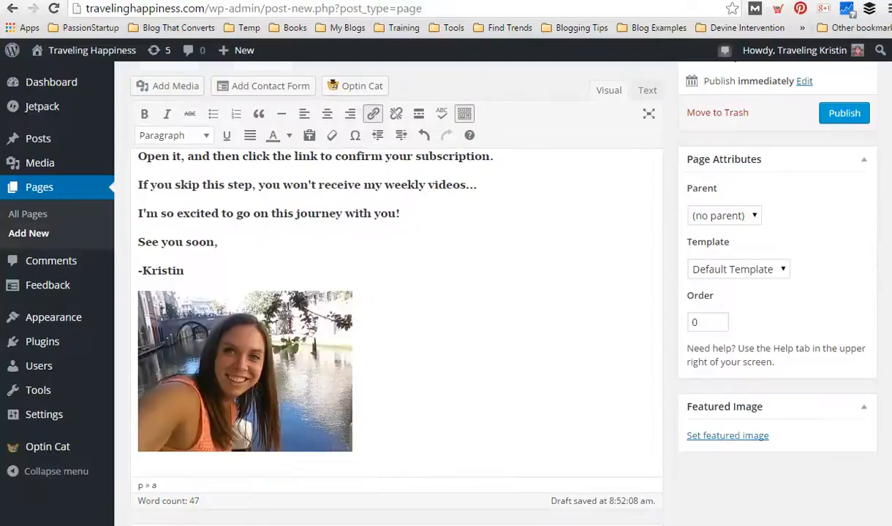
scroll(395, 292, "down", 4)
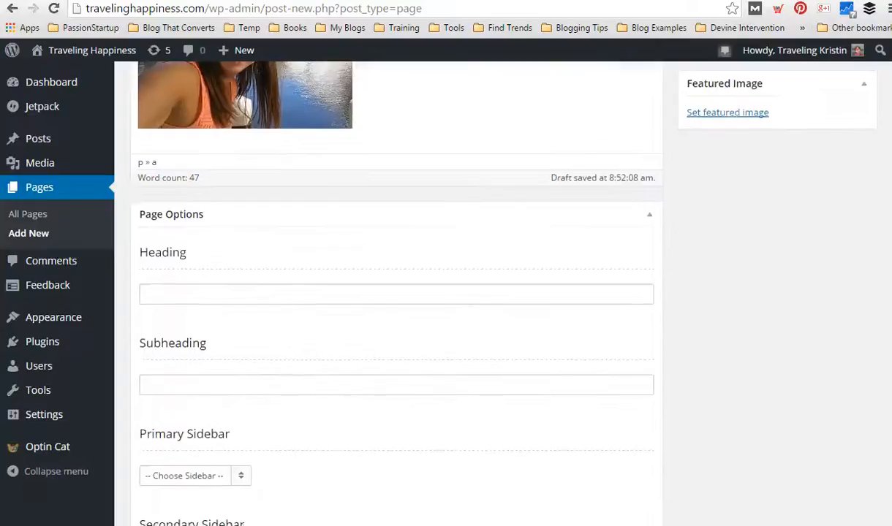
scroll(439, 329, "down", 2)
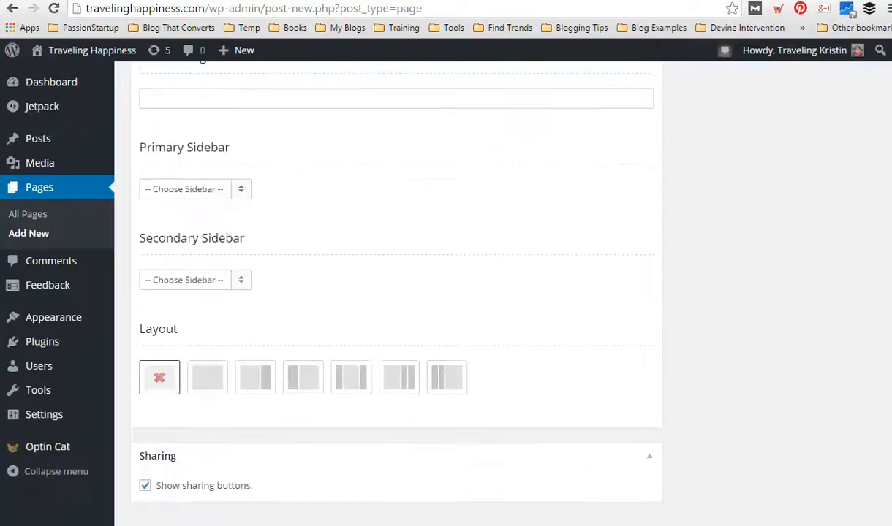
left_click(204, 380)
left_click(206, 383)
scroll(395, 293, "up", 10)
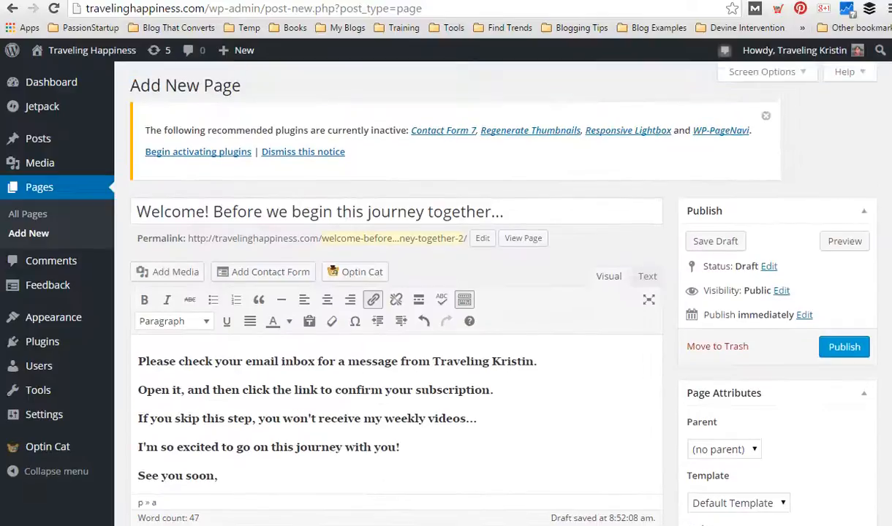
left_click(845, 348)
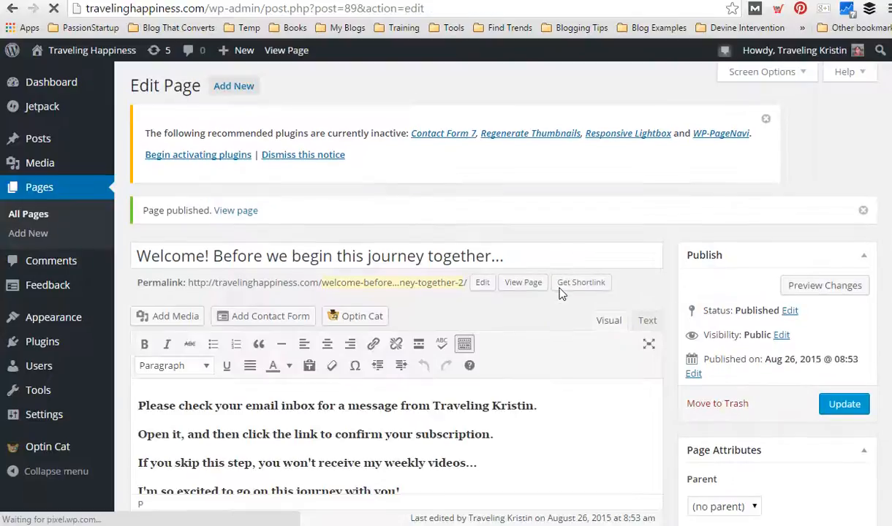
- Shorten the page's permalink slug to "welcome" and update the page
left_click(482, 282)
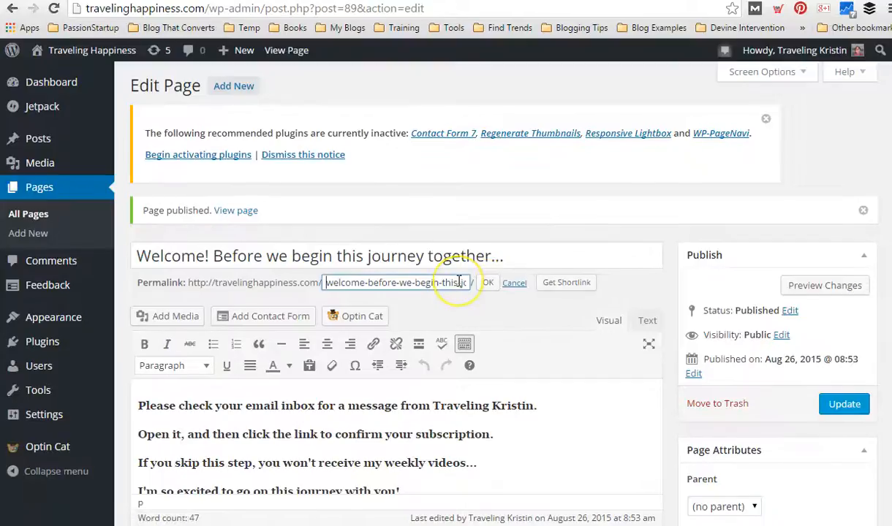
left_click(462, 282)
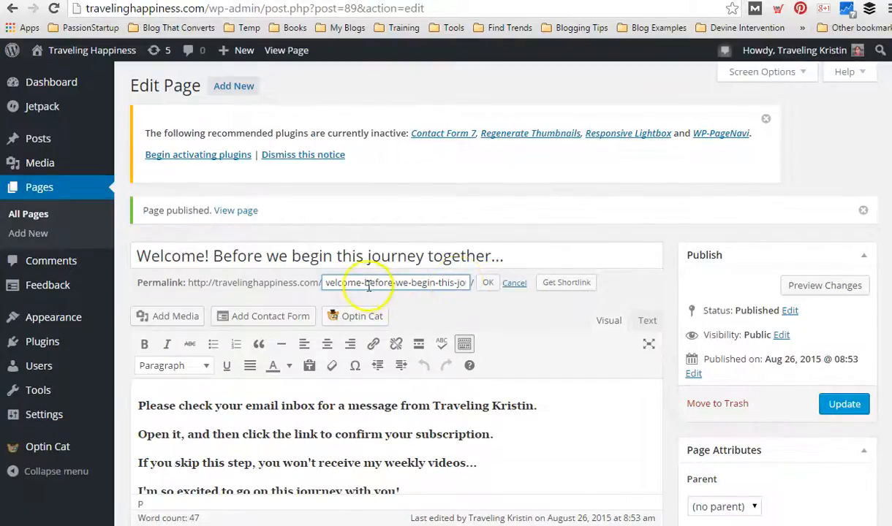
left_click_drag(363, 283, 644, 287)
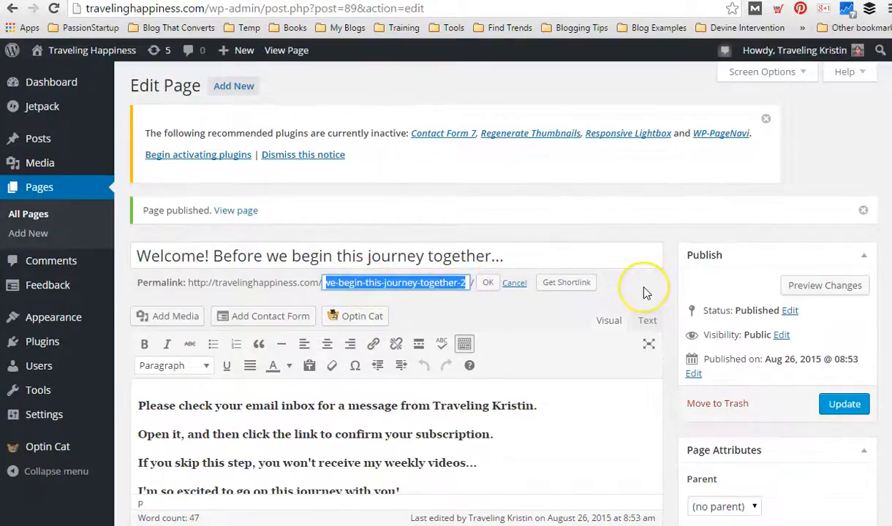
key("BackSpace")
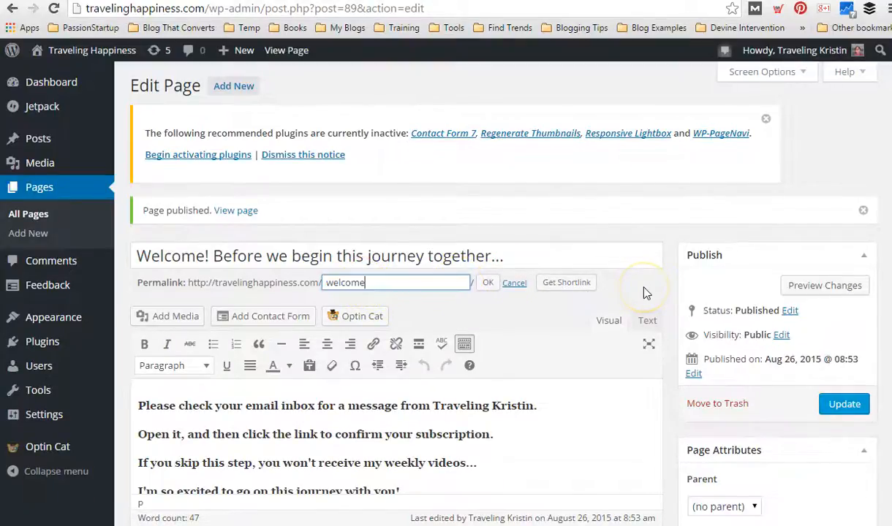
left_click(491, 284)
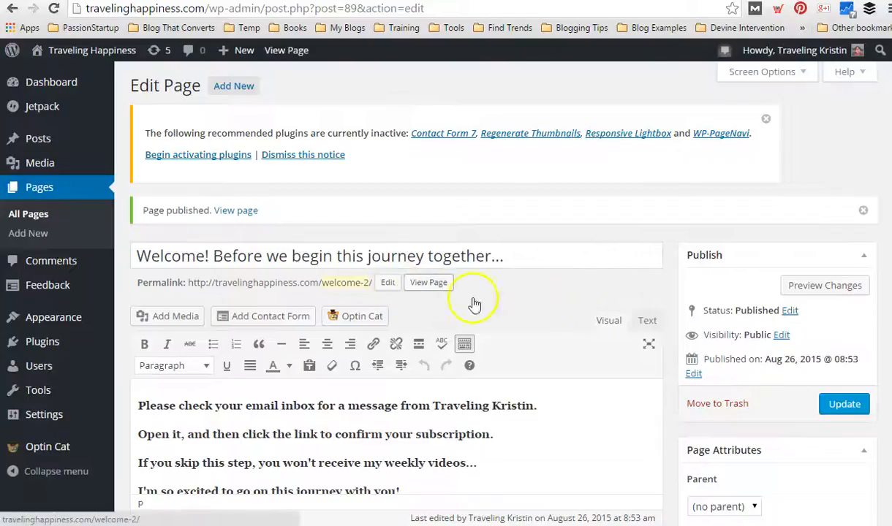
left_click(845, 405)
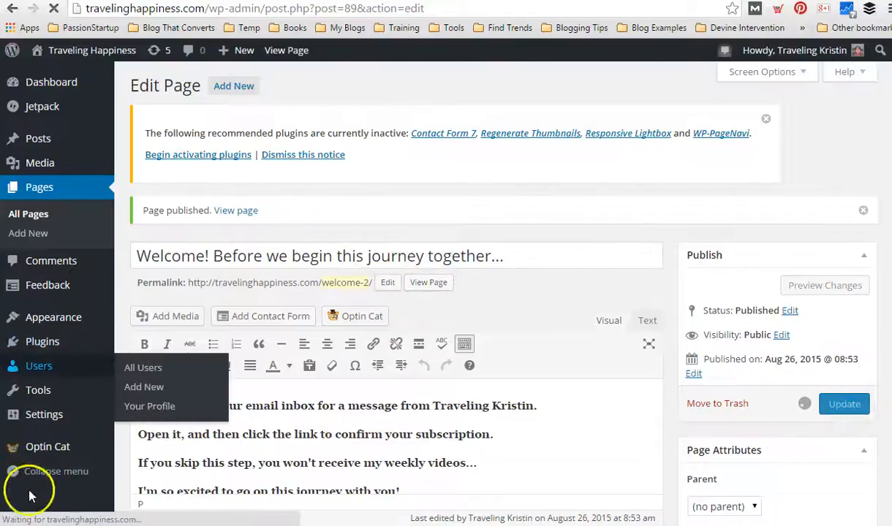
- View the published welcome page to copy its web address, and return to the WordPress dashboard
left_click(227, 212)
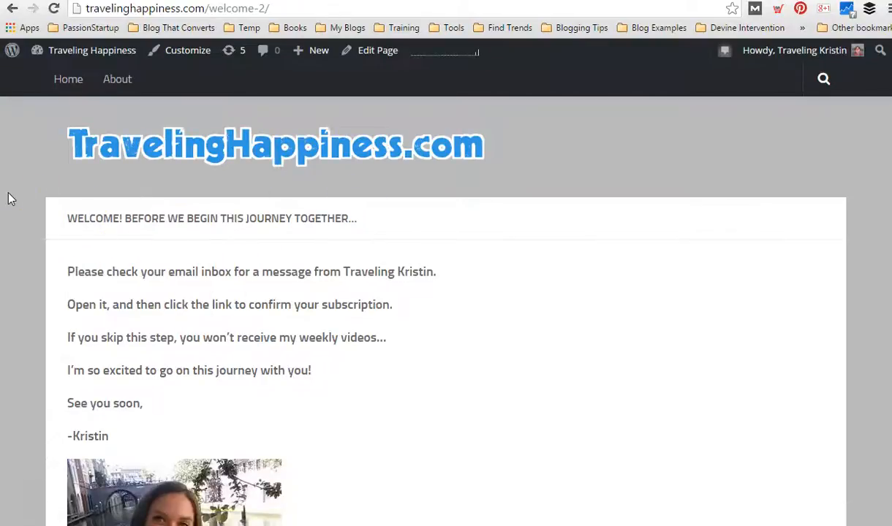
scroll(9, 198, "down", 2)
scroll(9, 197, "up", 2)
left_click(58, 188)
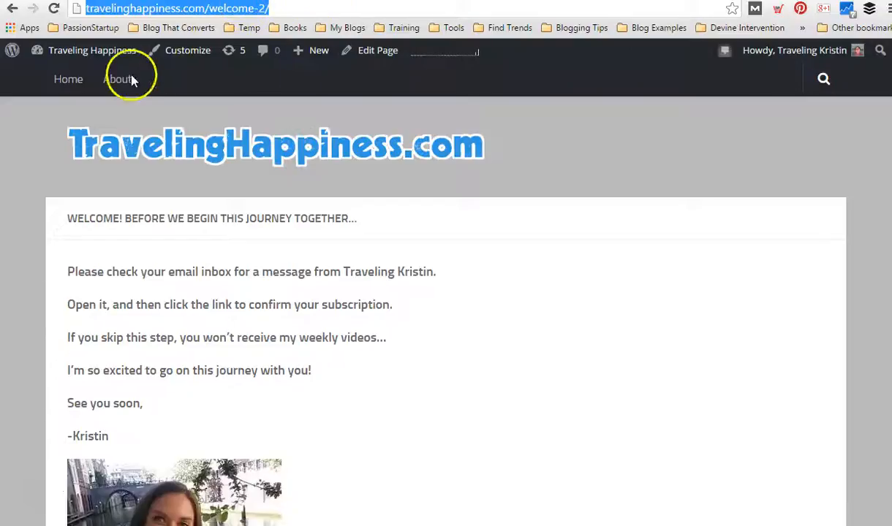
mouse_move(95, 55)
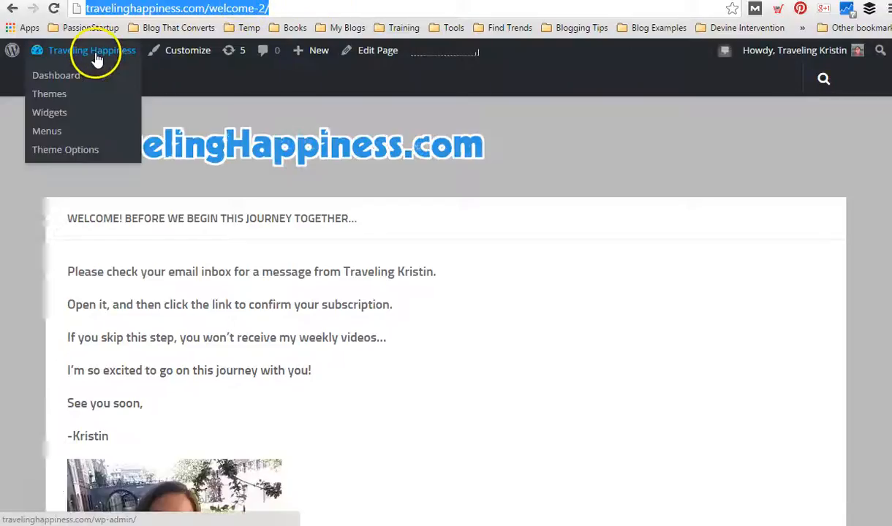
left_click(58, 78)
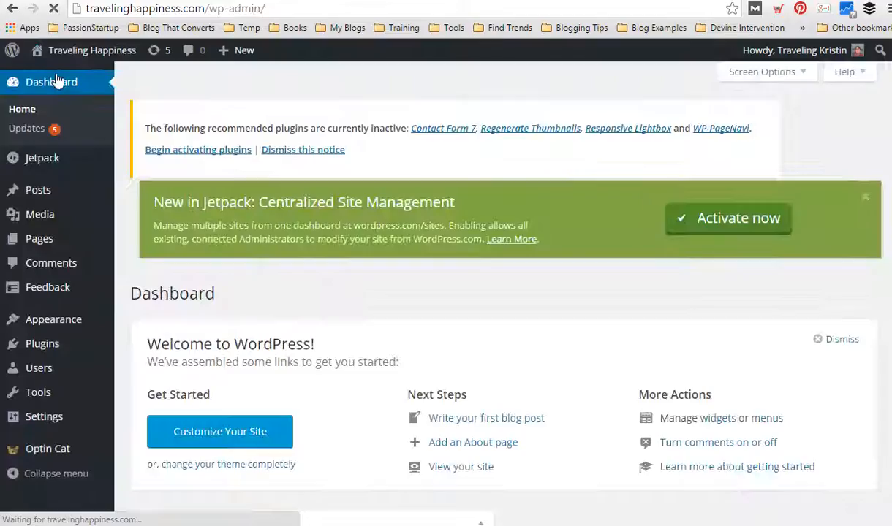
- Open the TK Sidebar form from the list of Optin Cat forms for editing
mouse_move(57, 461)
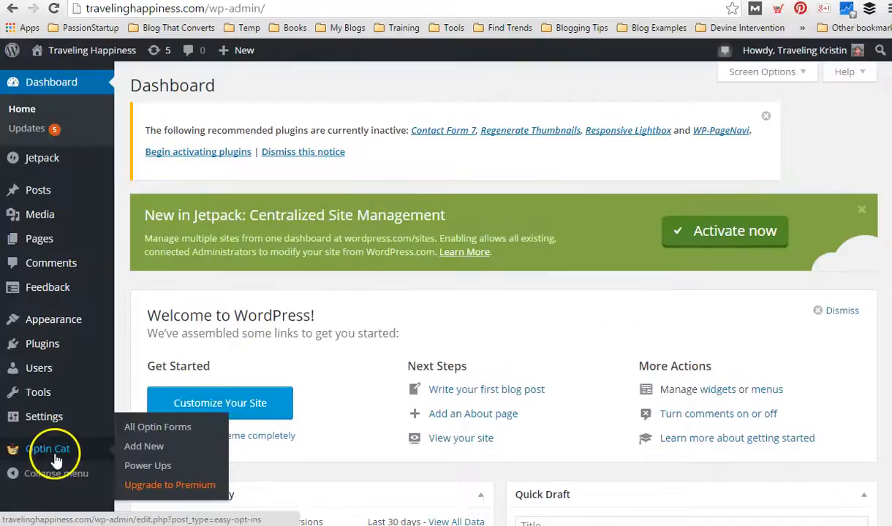
left_click(150, 431)
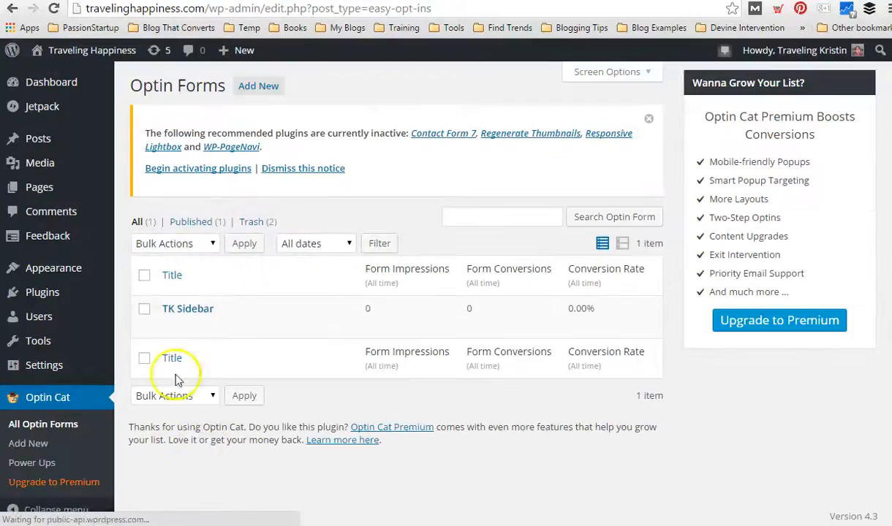
mouse_move(177, 310)
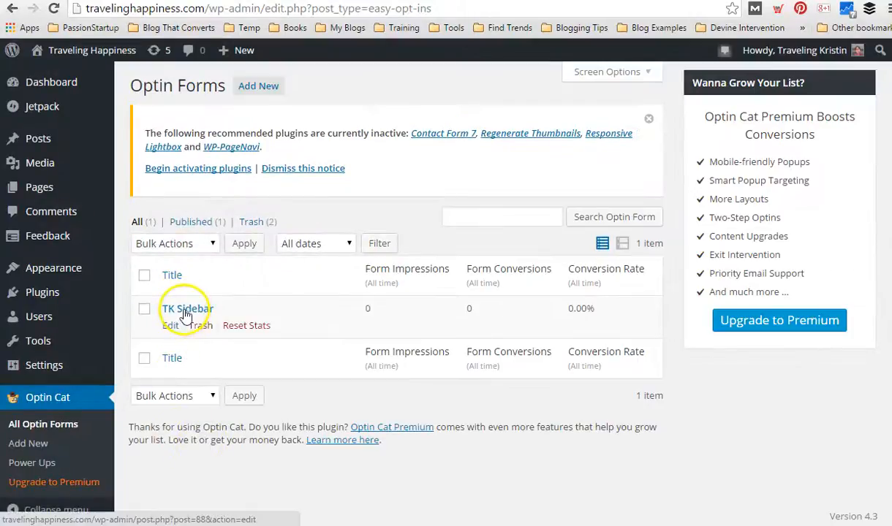
left_click(169, 328)
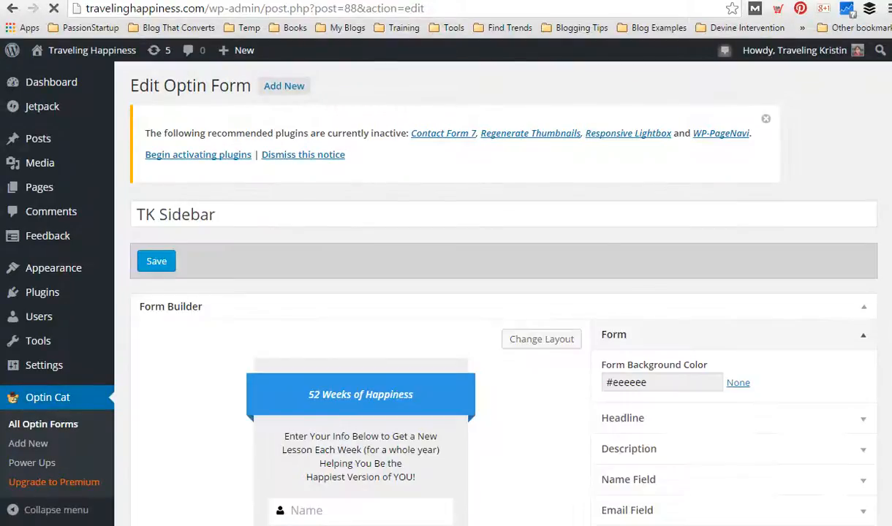
- Set the form's Thank You Page redirect to "Welcome! Before we begin this journey together..." and save the form
scroll(497, 292, "down", 10)
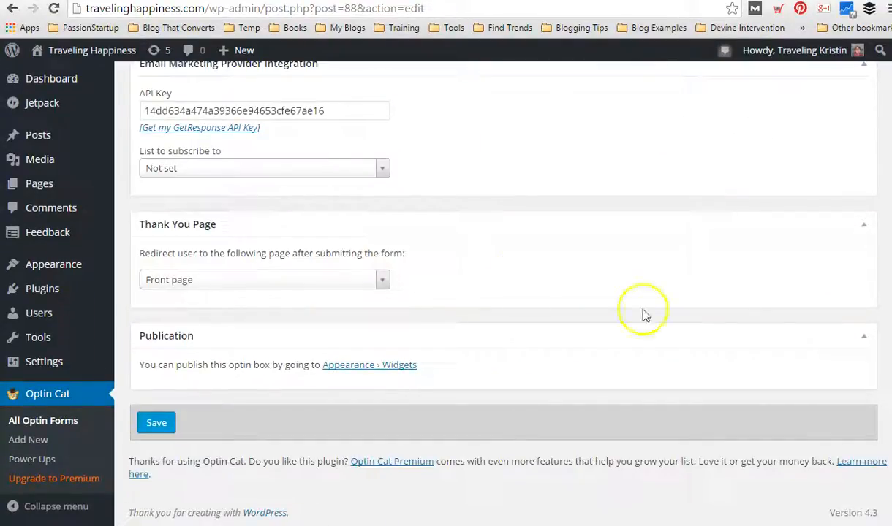
left_click(384, 286)
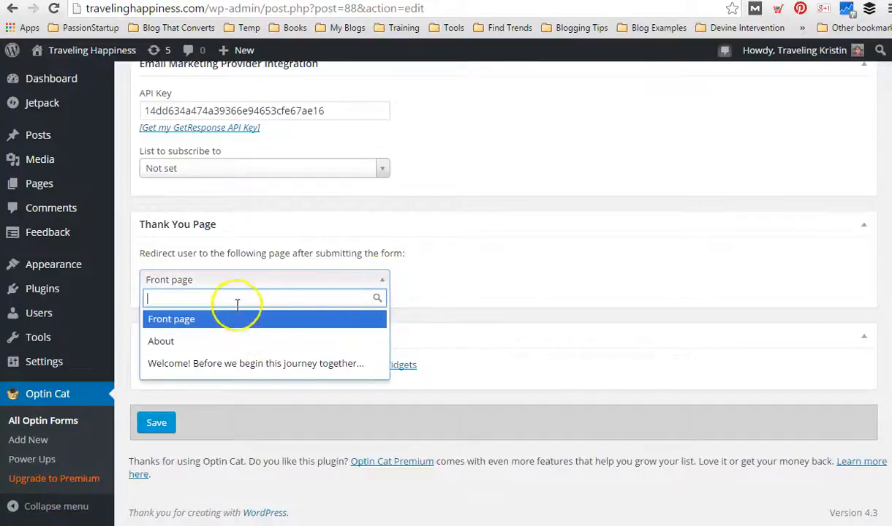
left_click(244, 365)
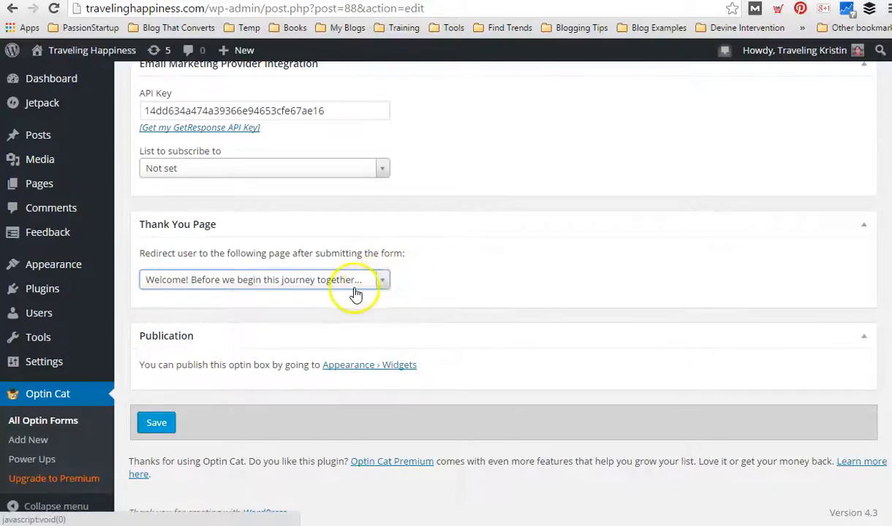
left_click(383, 284)
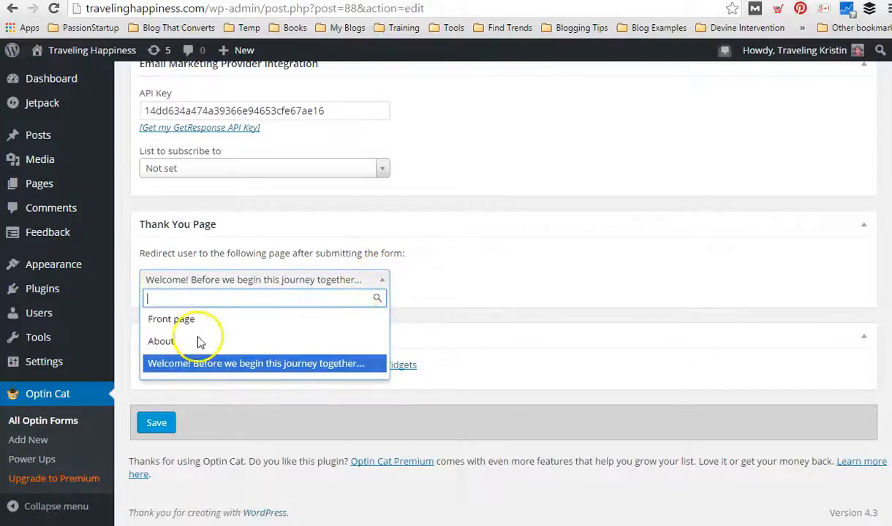
left_click(227, 365)
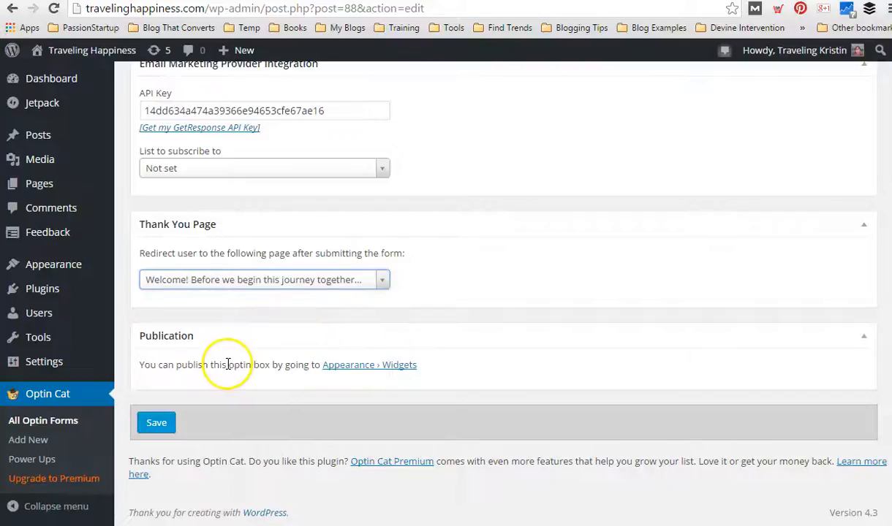
left_click(158, 424)
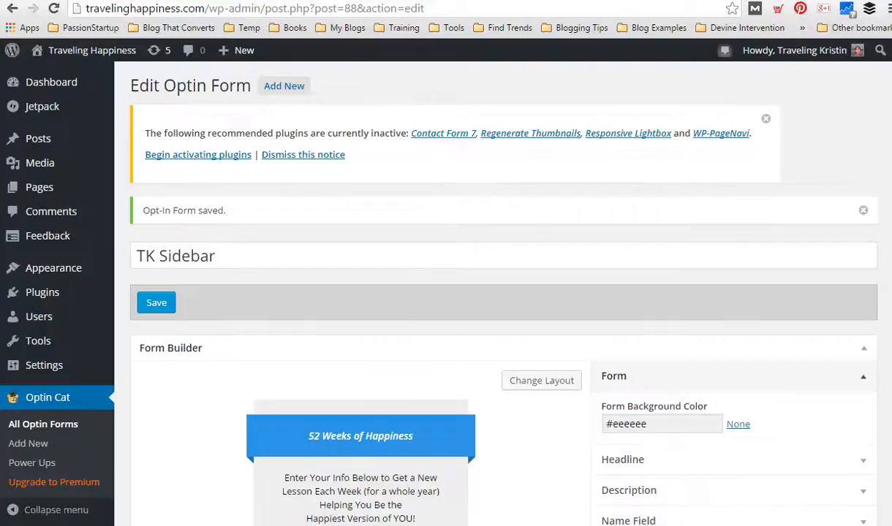
scroll(647, 313, "down", 10)
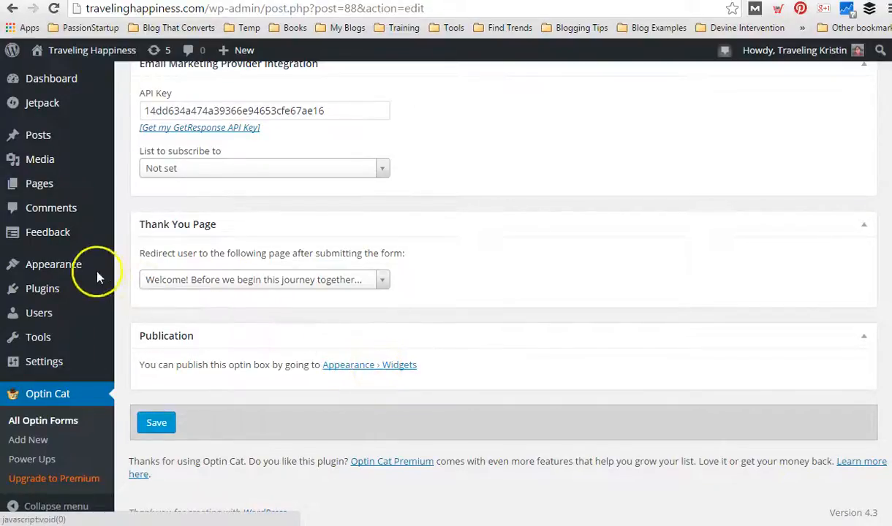
- Open the site's widget settings, look at the sidebar of the published #52WOH Week 1 post, and return to the widget settings
mouse_move(61, 265)
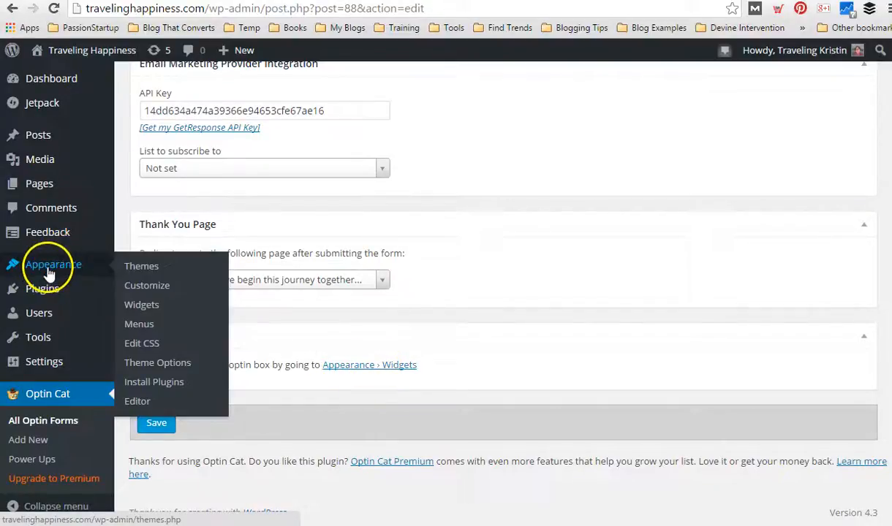
left_click(143, 306)
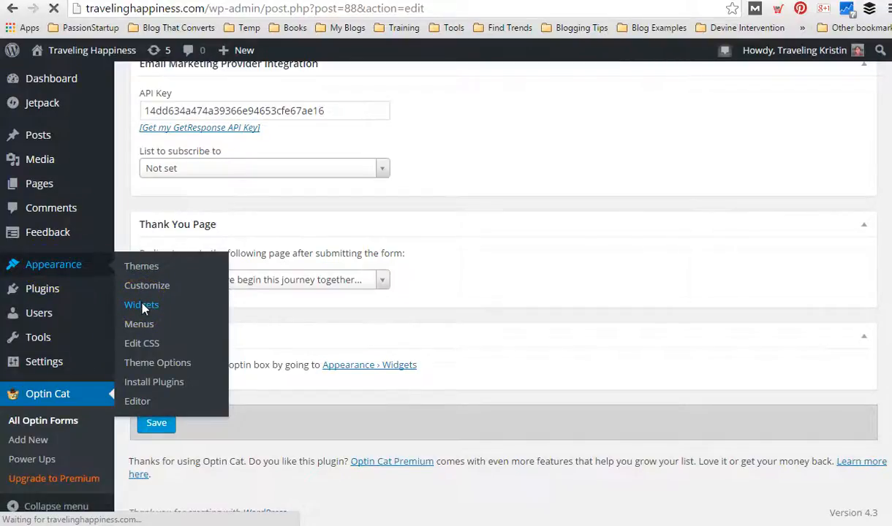
key("alt+Tab")
key("alt+Tab")
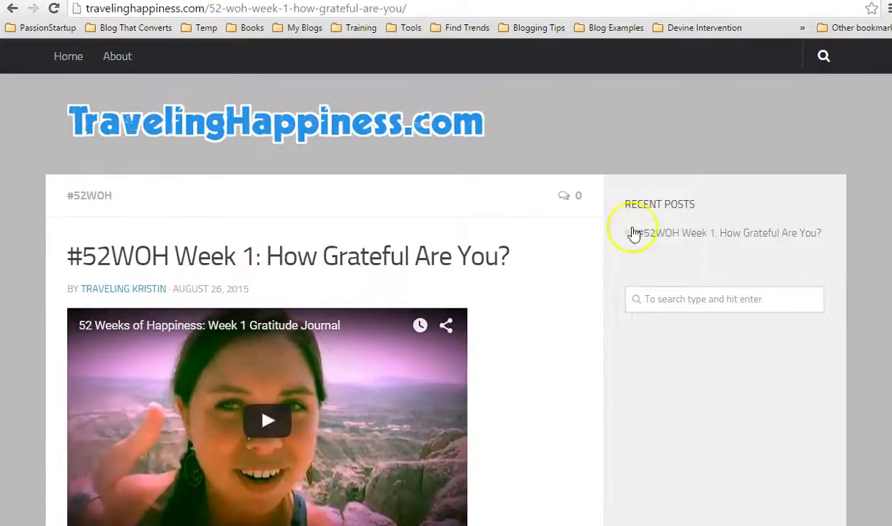
key("alt+Tab")
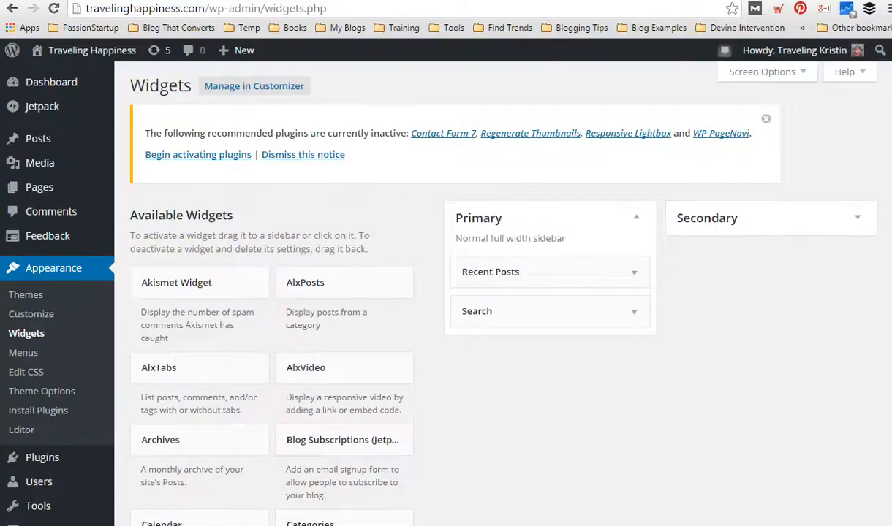
- Add the Optin Cat Sidebar Widget to the Primary sidebar above Recent Posts
scroll(438, 293, "down", 6)
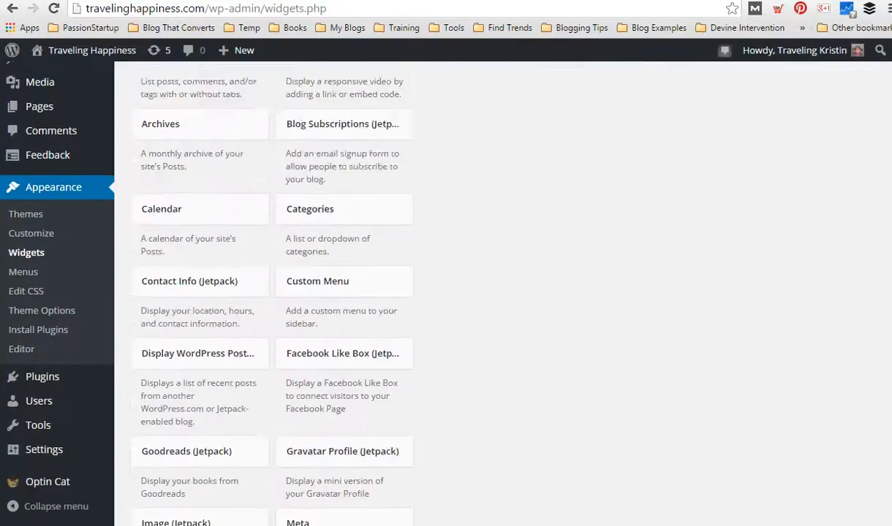
scroll(438, 292, "down", 7)
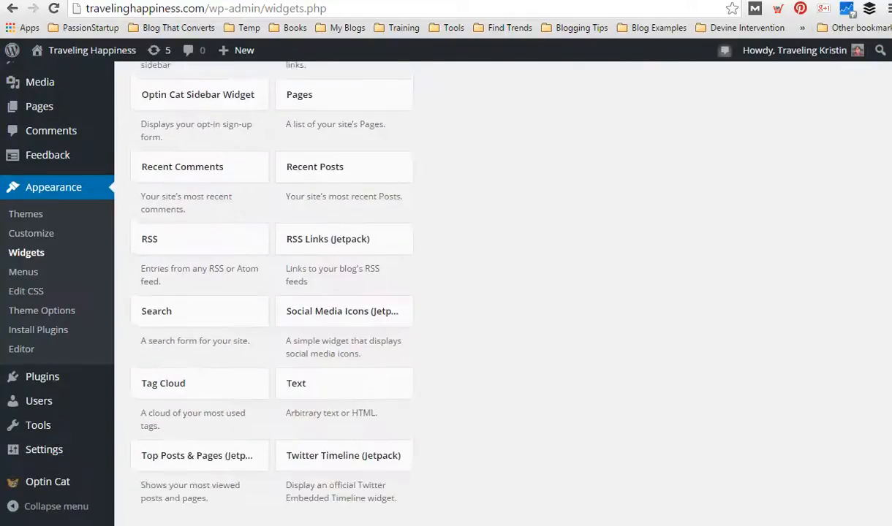
scroll(439, 292, "down", 1)
scroll(439, 293, "up", 2)
scroll(439, 292, "up", 2)
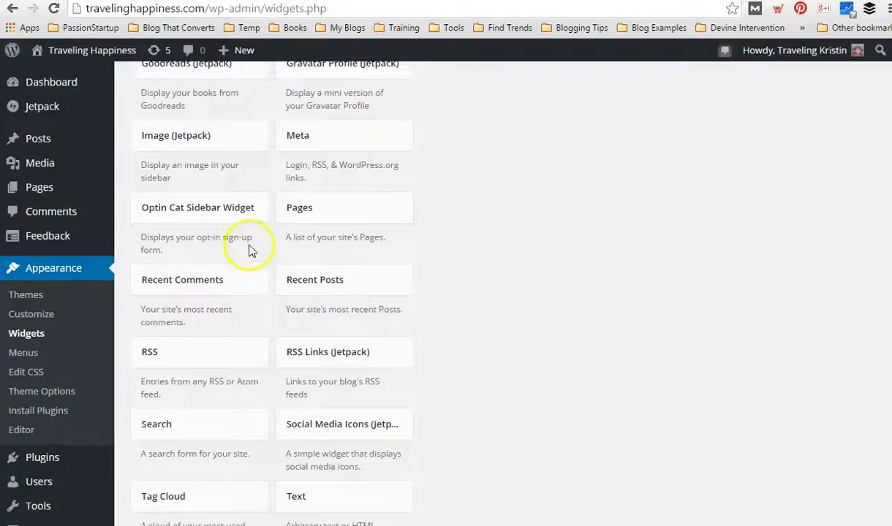
left_click_drag(220, 209, 565, 114)
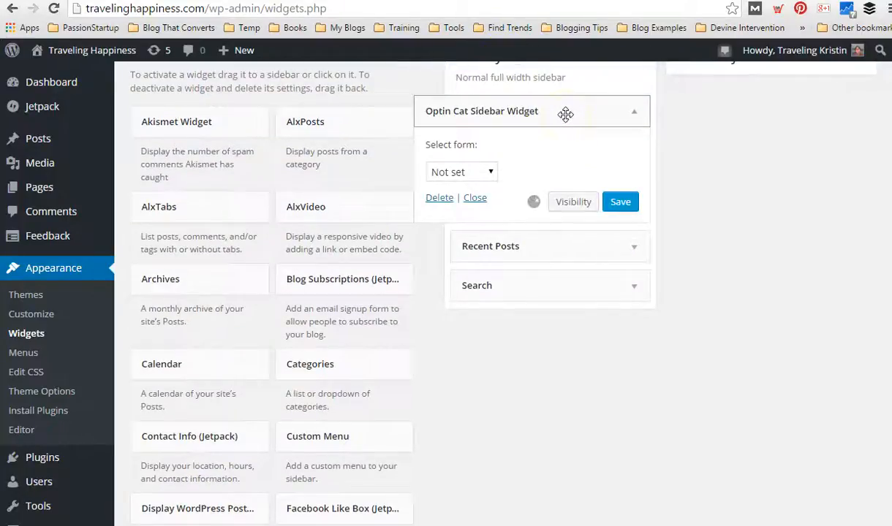
- Select the TK Sidebar form in the Optin Cat Sidebar Widget and save the widget
left_click(491, 177)
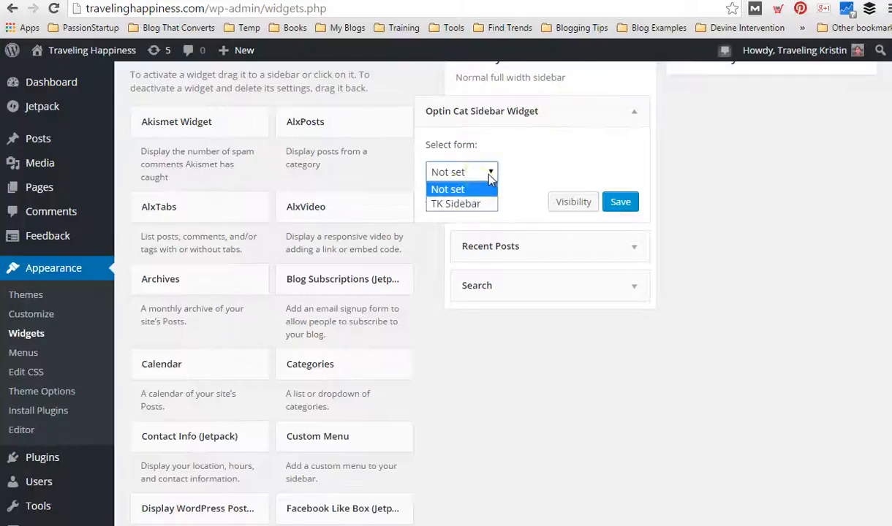
left_click(468, 204)
left_click(622, 204)
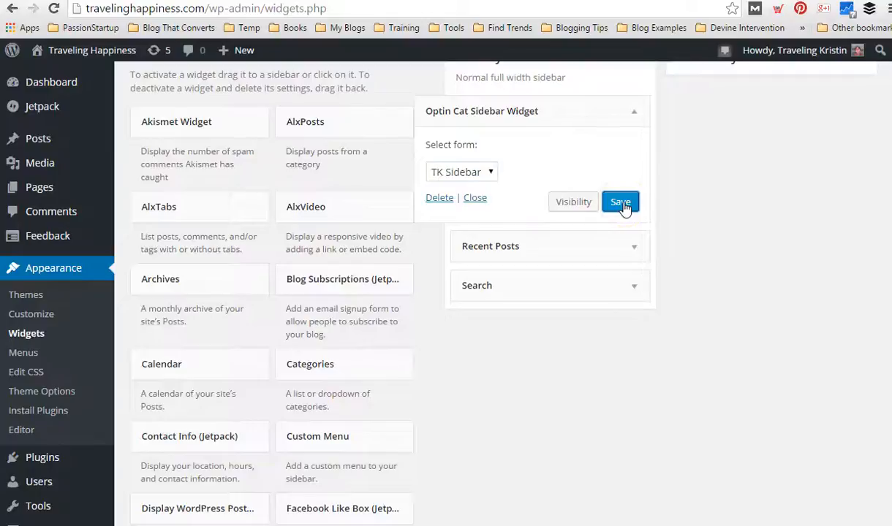
- Reload the published #52WOH Week 1 post to check the optin form in its sidebar
key("alt+Tab")
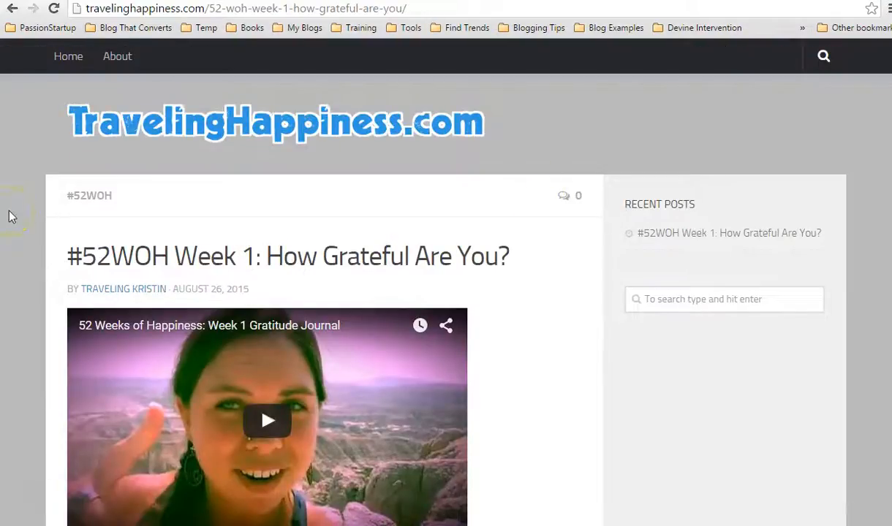
key("F5")
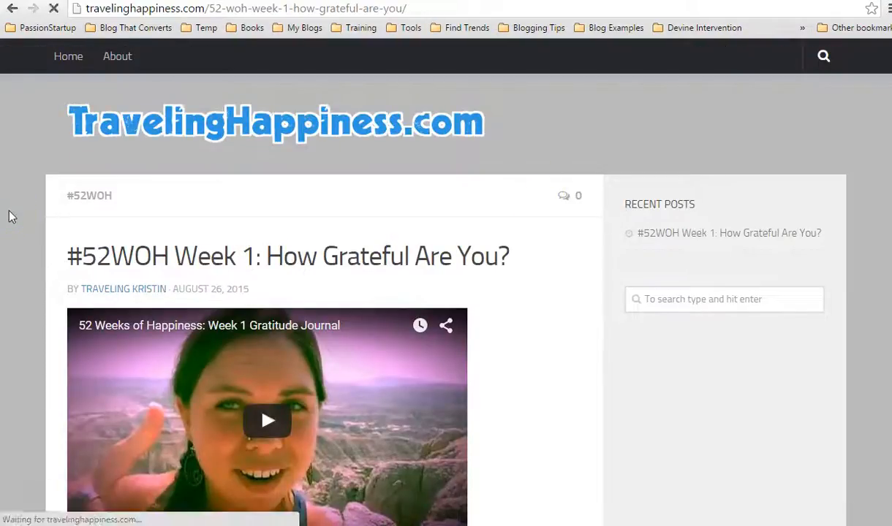